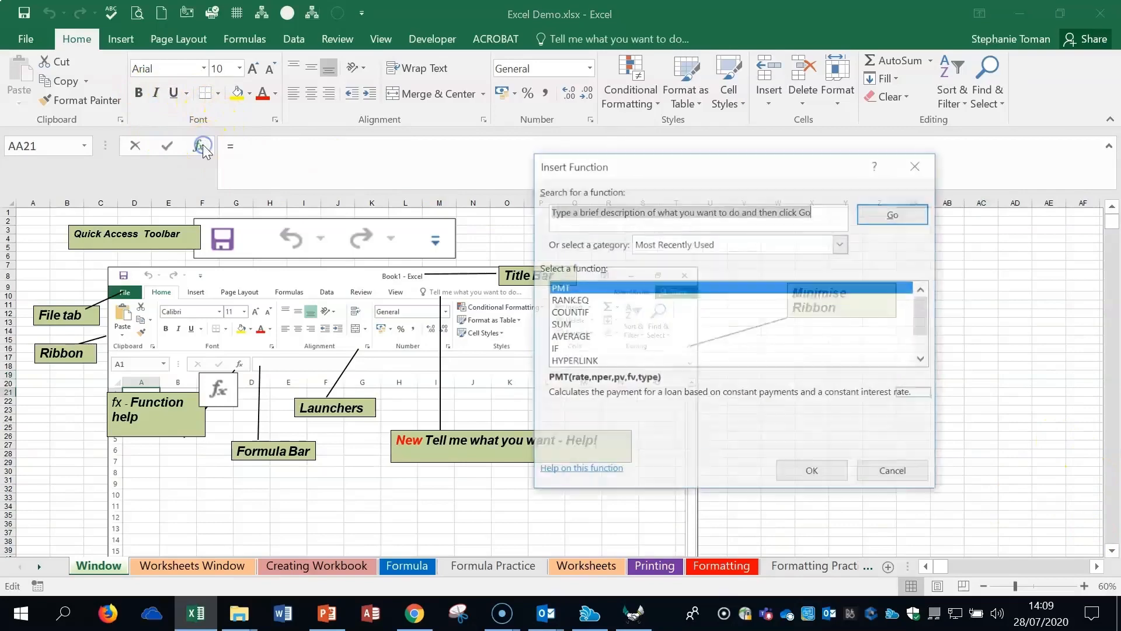
Search the function library for "count cells" and read the description of COUNT.
drag(740, 167, 816, 182)
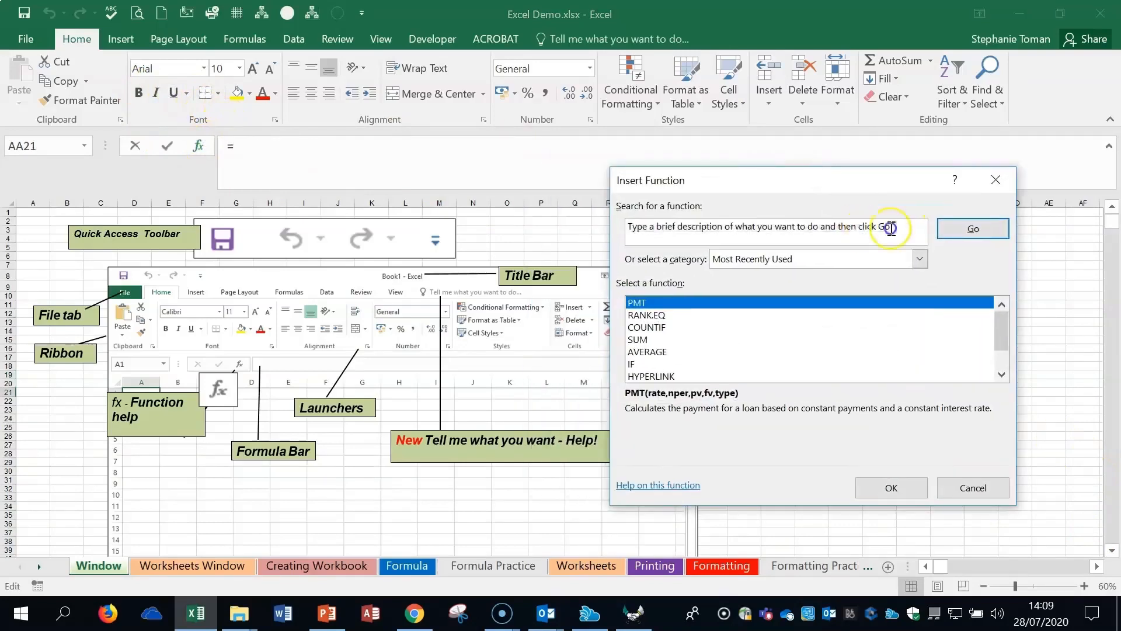
text(count cells)
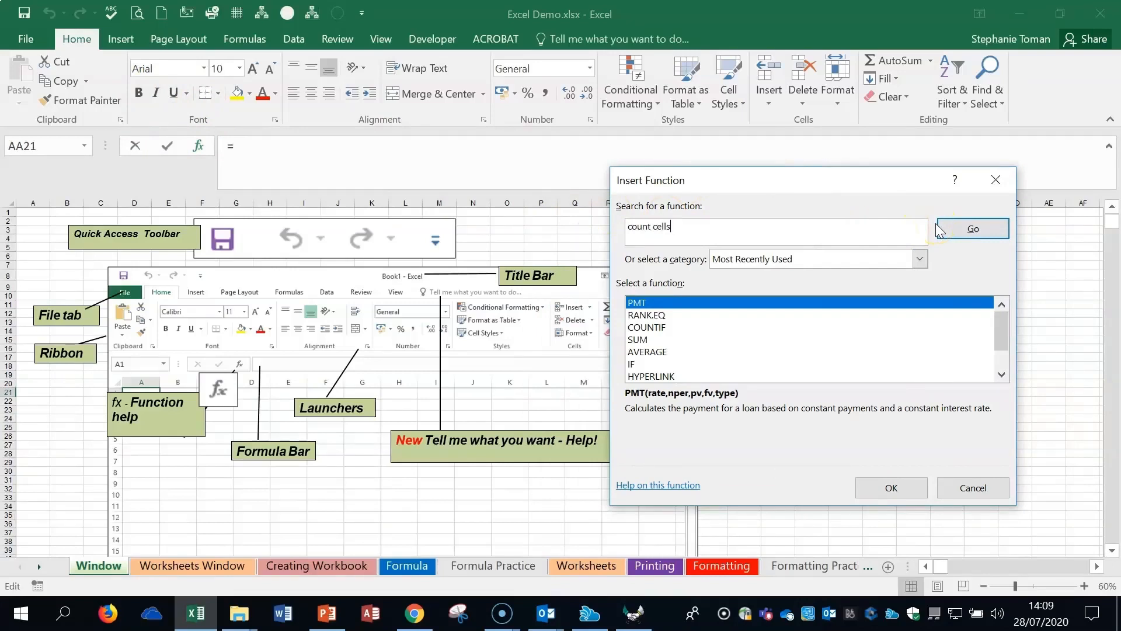
click(969, 229)
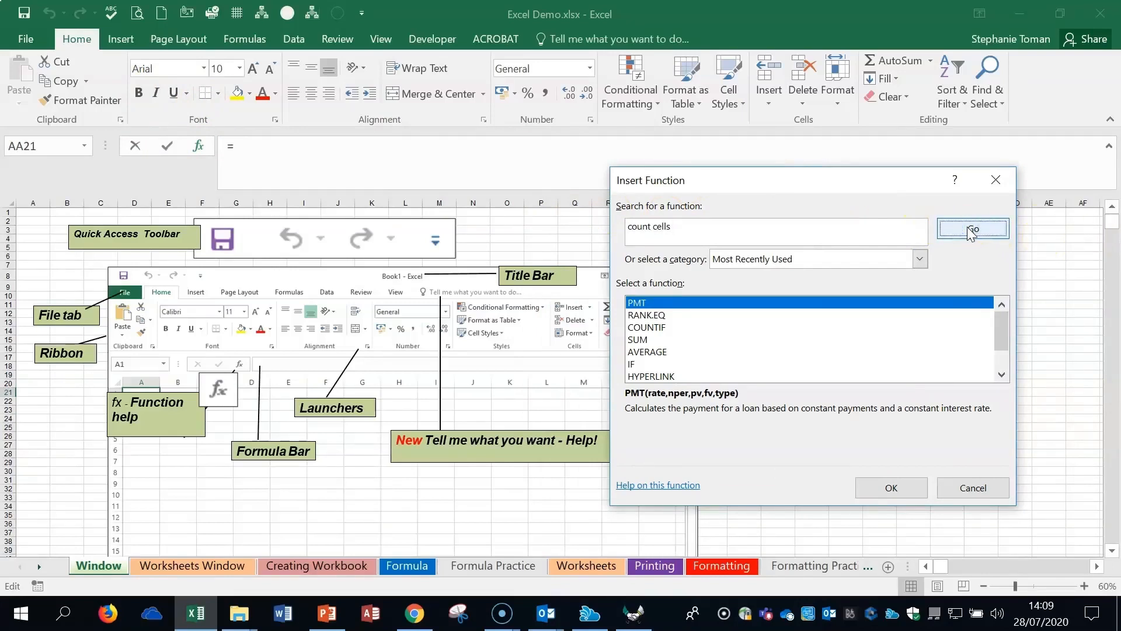
click(663, 304)
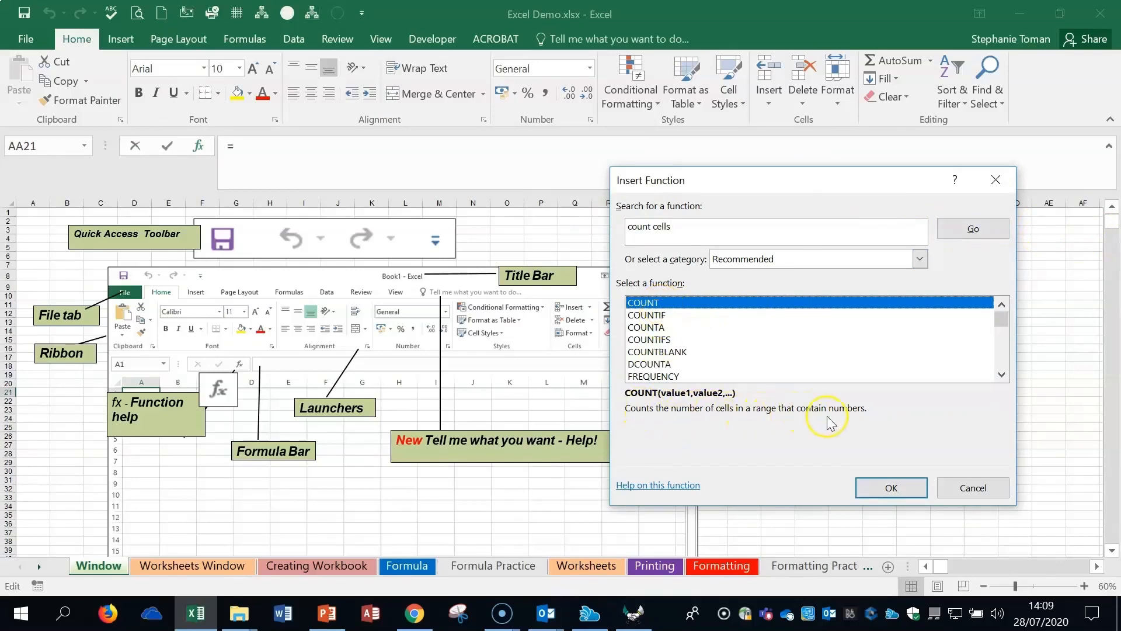
Choose COUNTA from the found functions, open its arguments and cancel without inserting it.
key(Down)
key(Down)
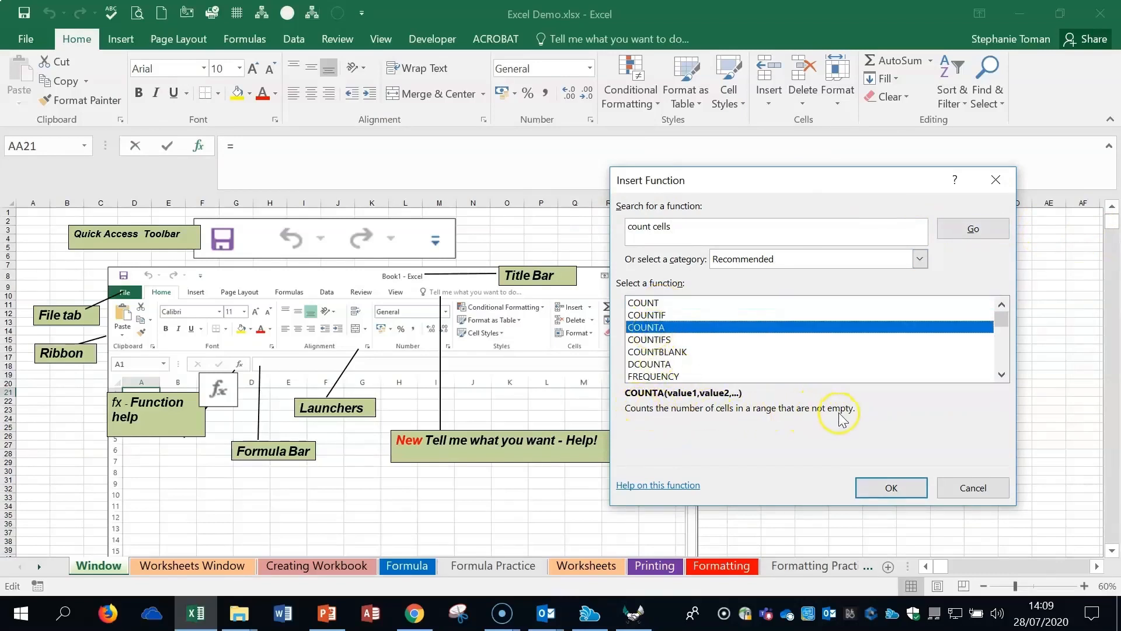
click(891, 488)
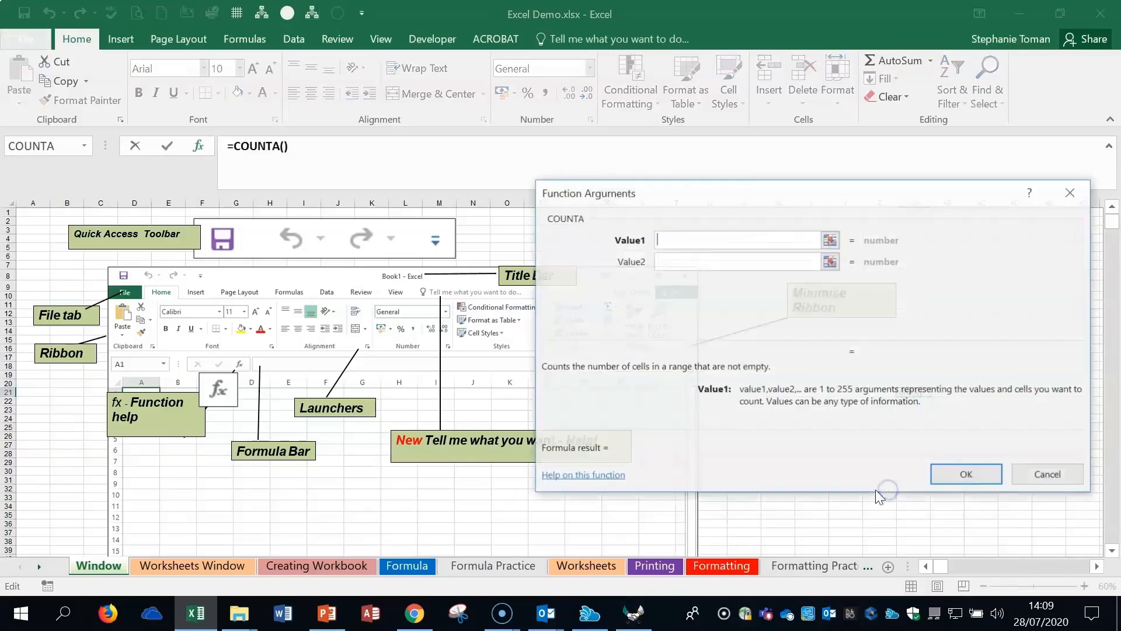
click(1070, 186)
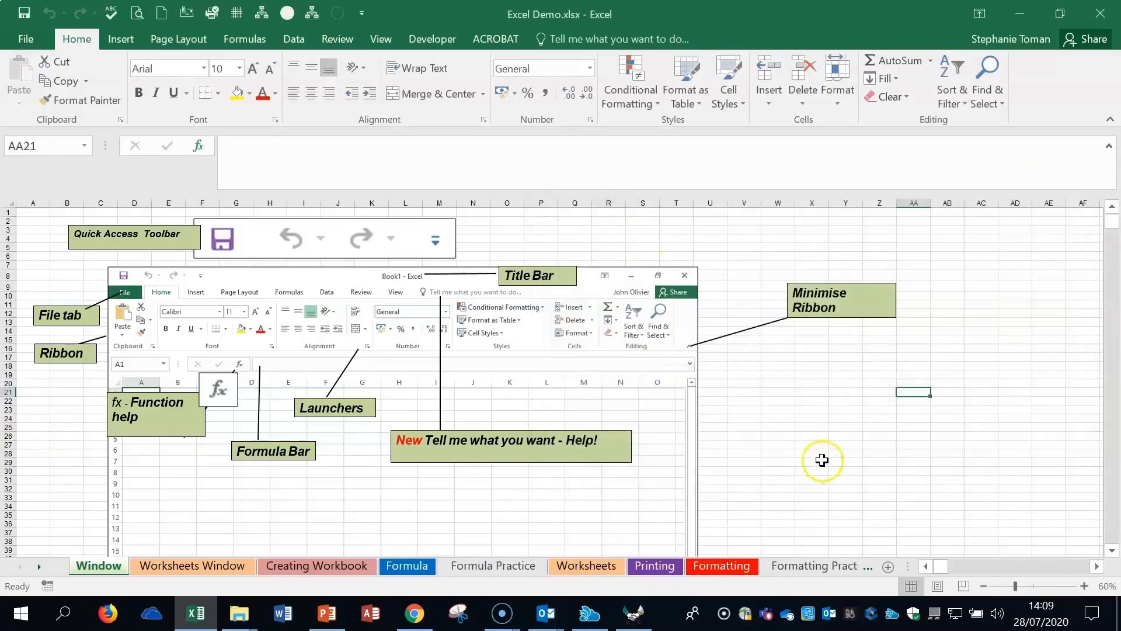
click(945, 445)
click(987, 419)
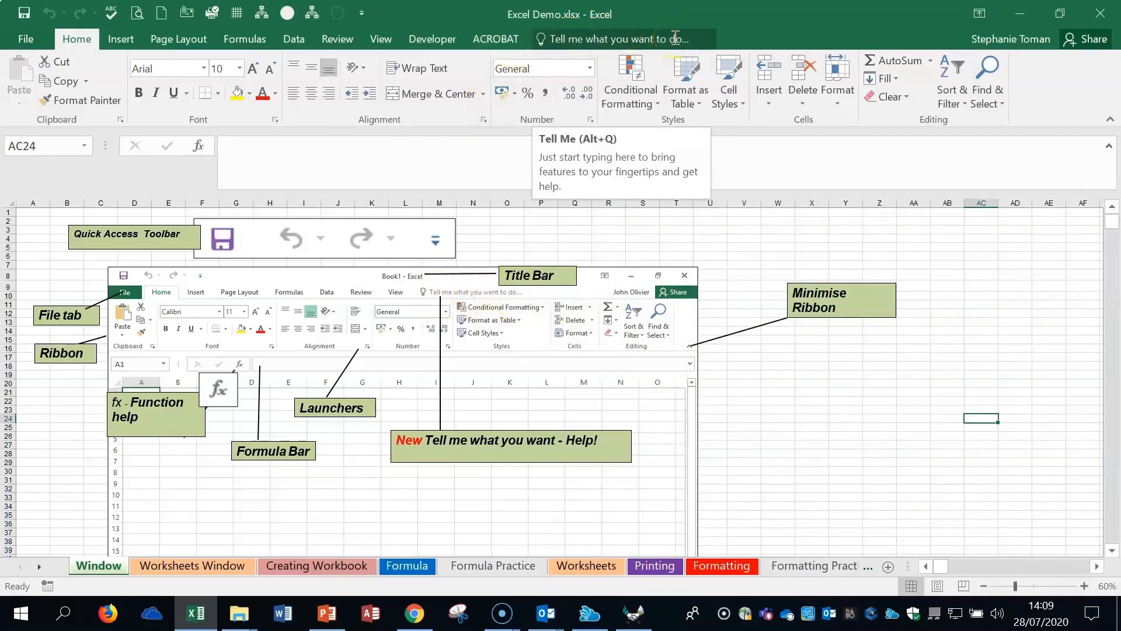
Look up the suggested help query "freeze the top row" in Tell Me and dismiss the suggestions.
click(572, 39)
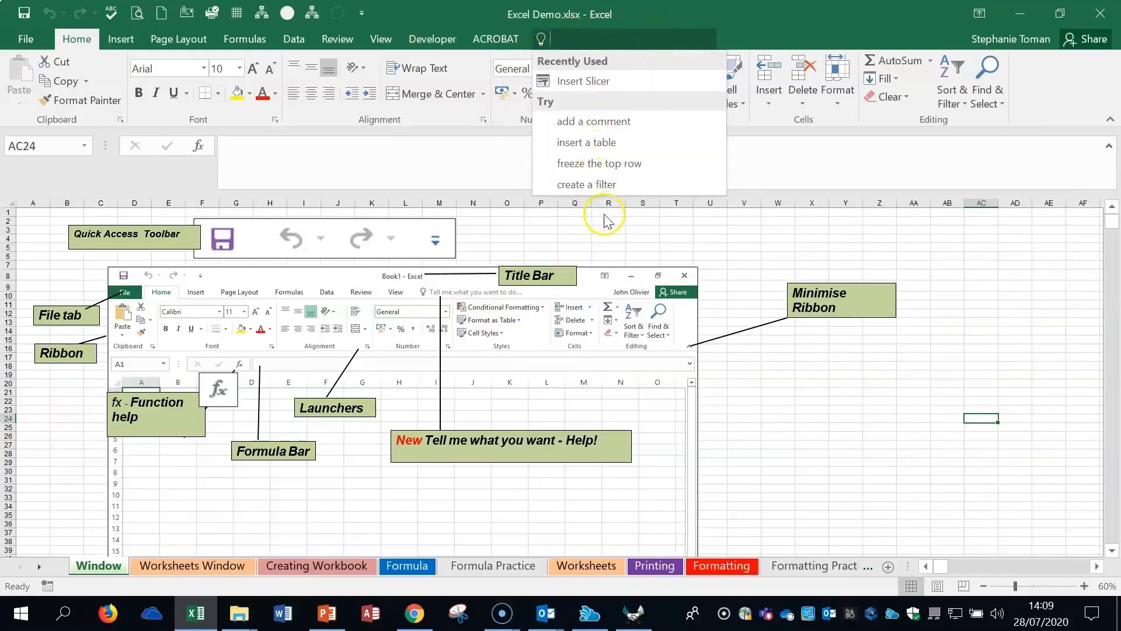
click(609, 166)
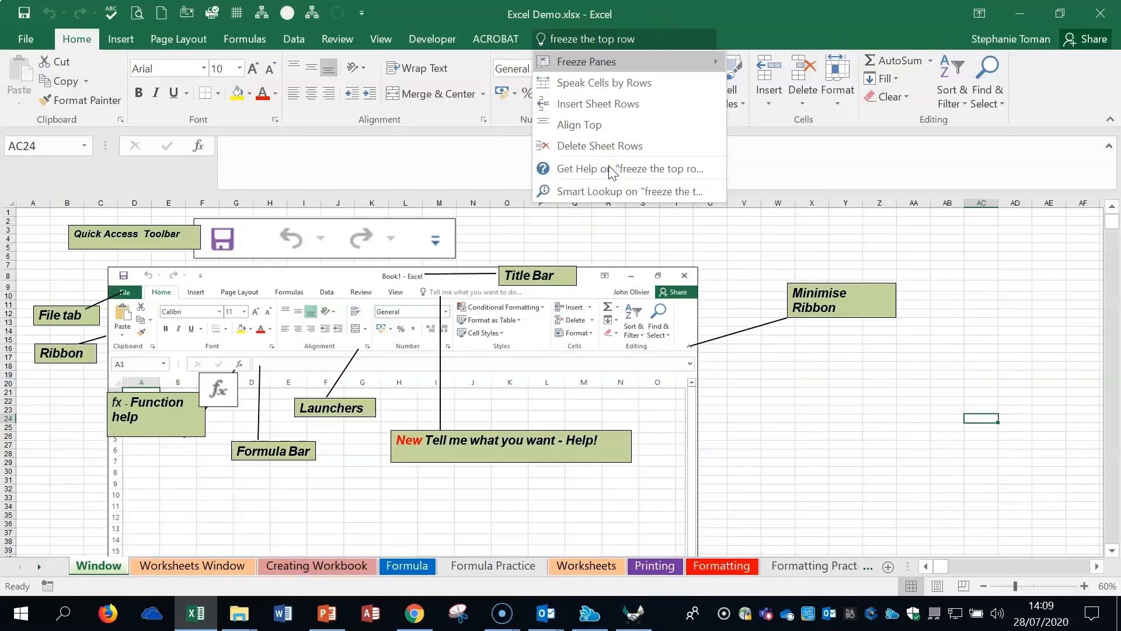
click(904, 450)
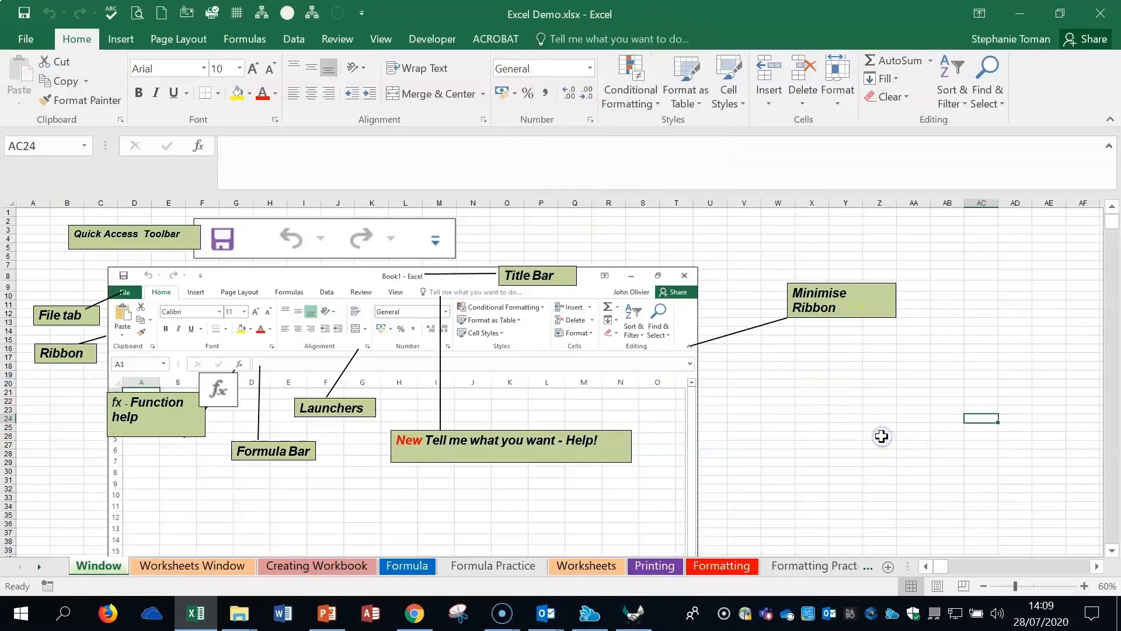
click(572, 19)
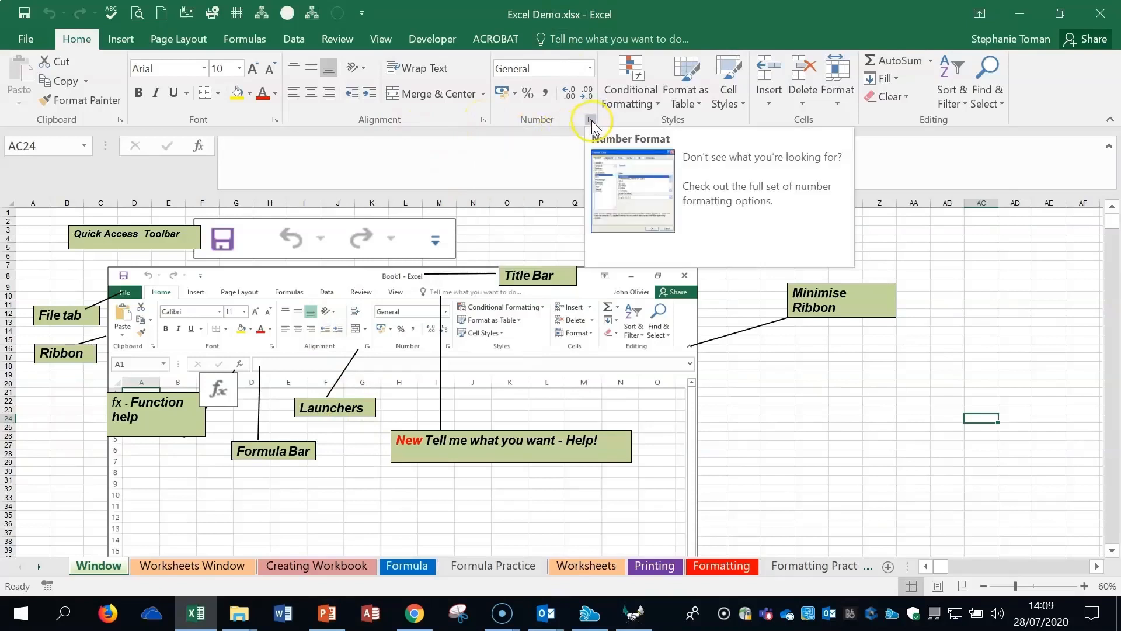
Review the Number, Font, Border, Fill and Protection options of Format Cells and cancel without changing anything.
click(276, 121)
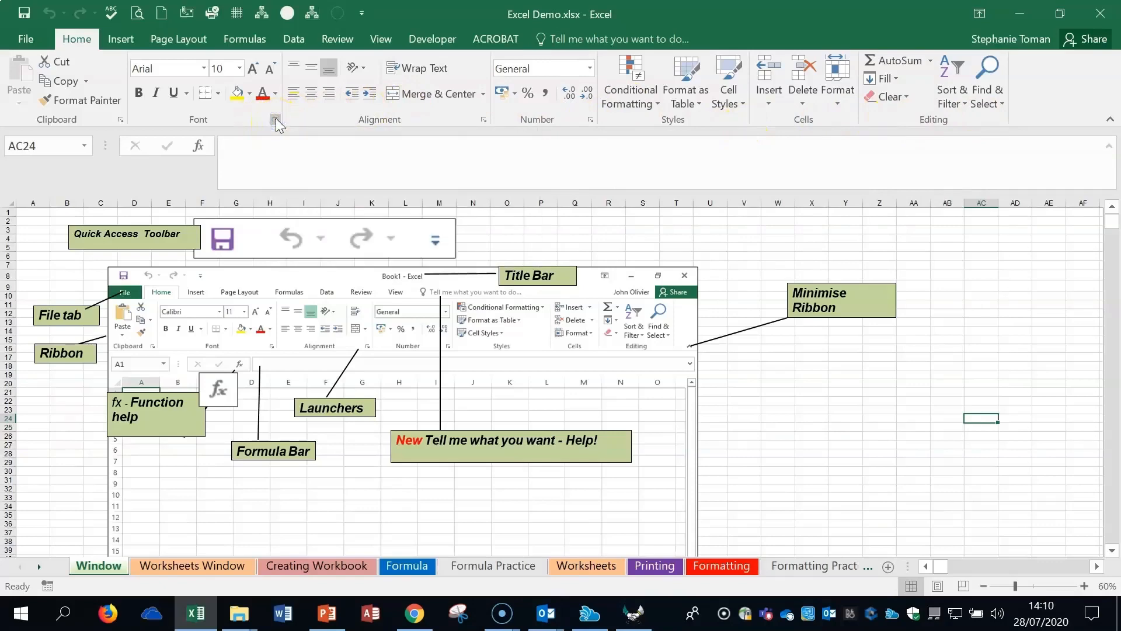
drag(803, 131, 737, 93)
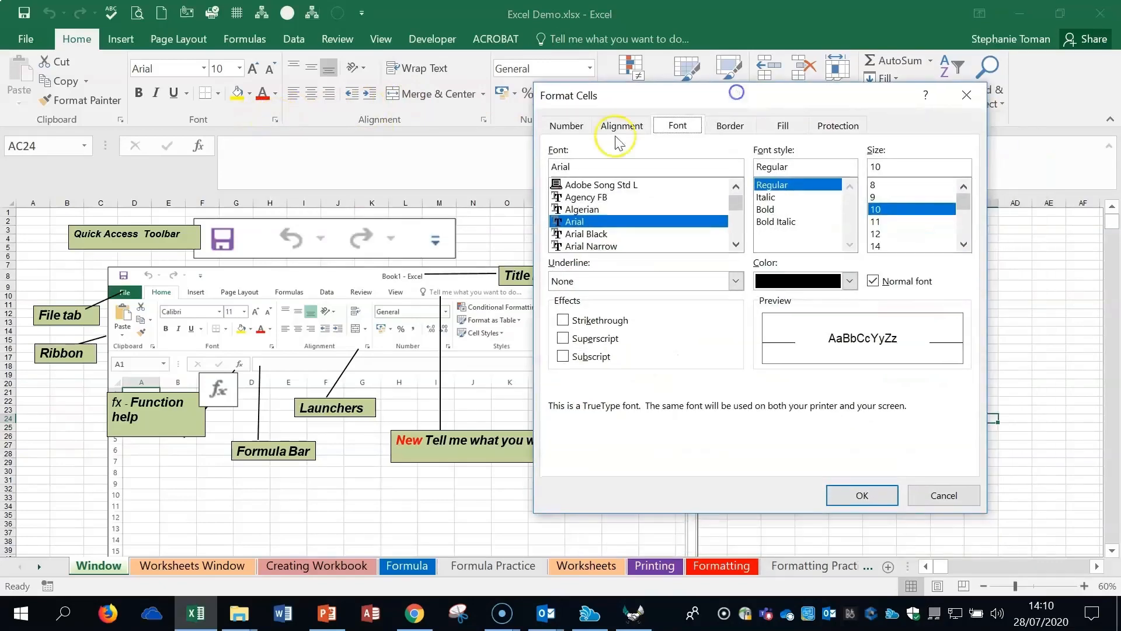
click(567, 126)
click(677, 125)
click(720, 126)
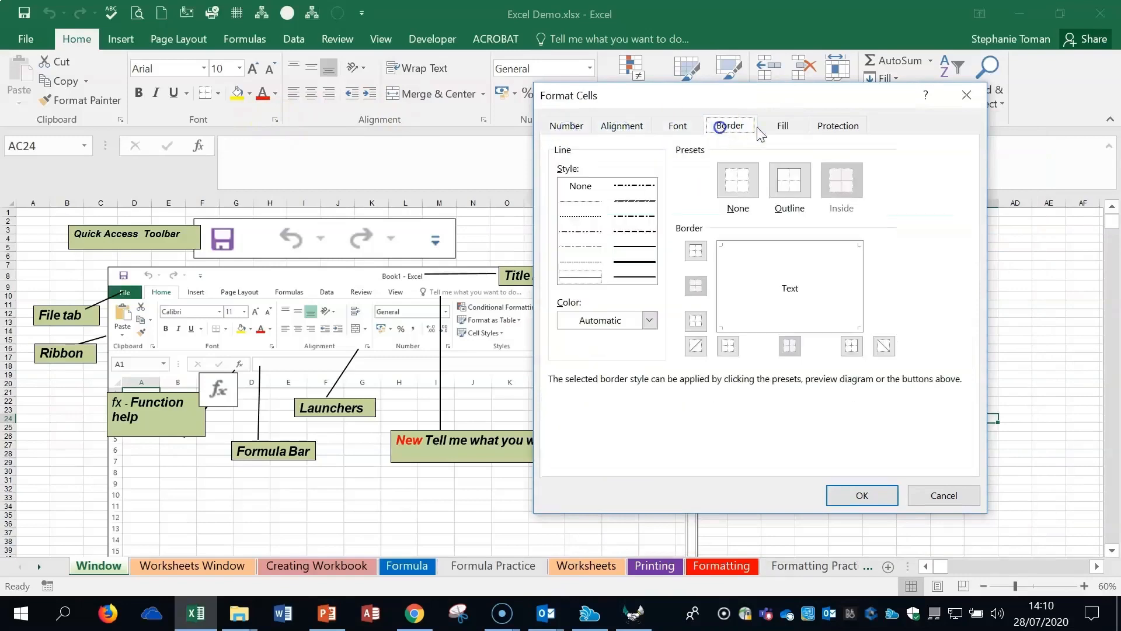
click(783, 126)
click(838, 125)
click(941, 498)
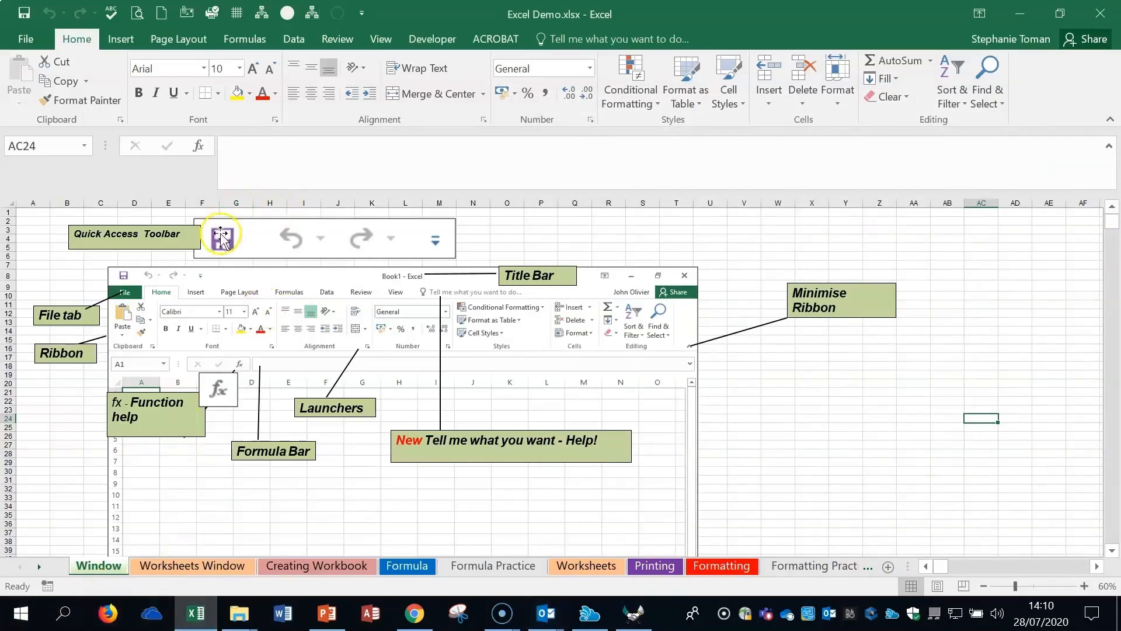
Try entering the formula =b4-b5 in cell Y23 and discard the entry.
click(837, 412)
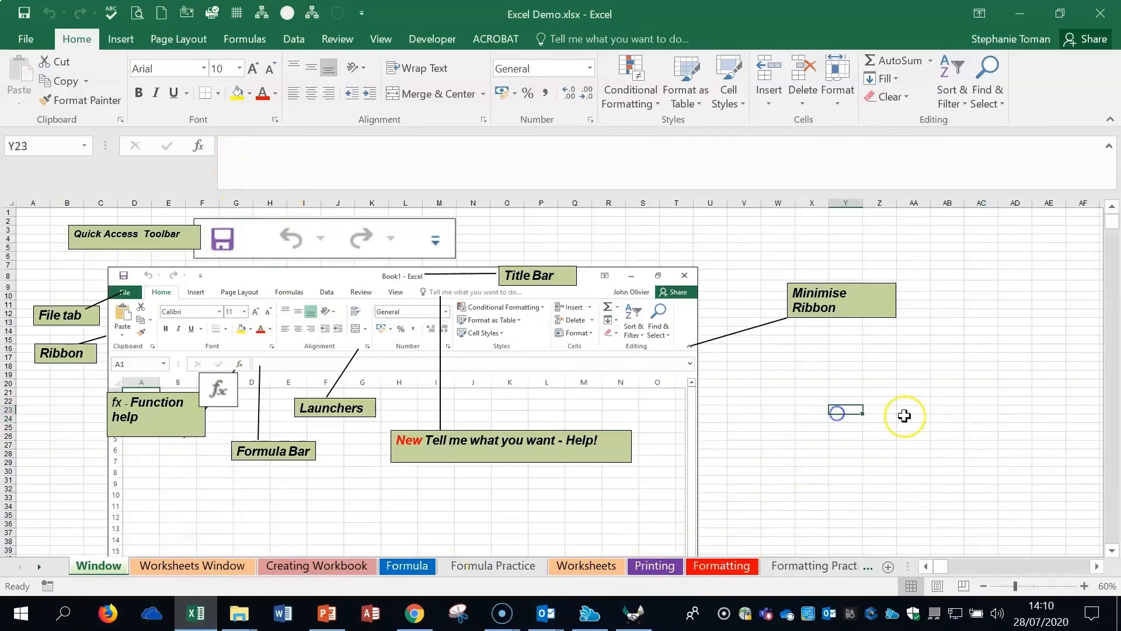
text(=)
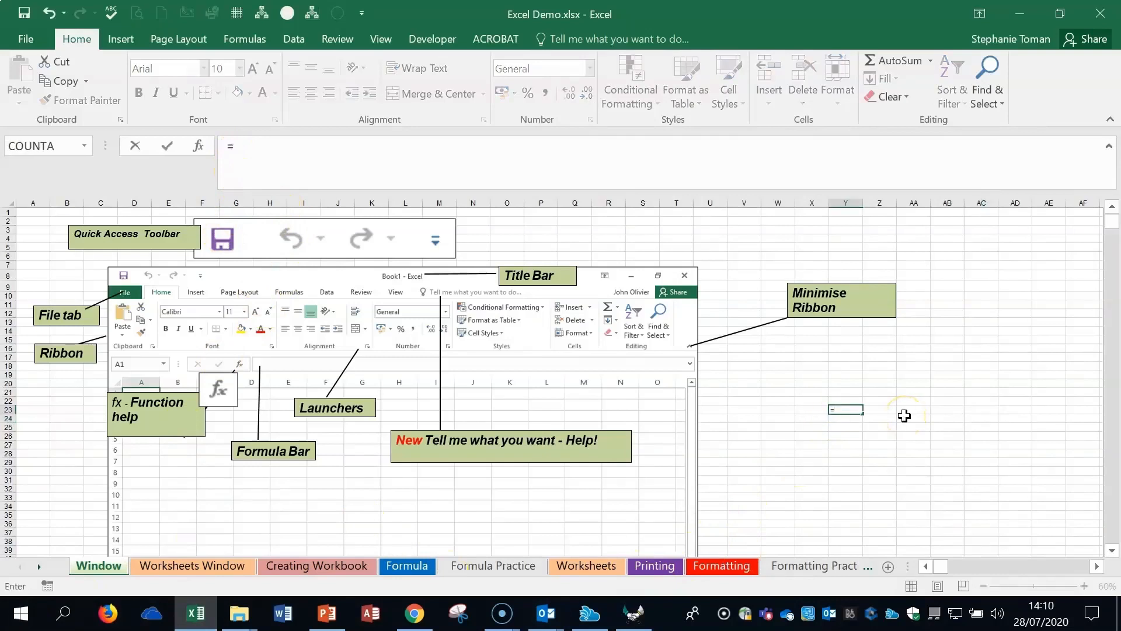
click(847, 425)
text(b4-b5)
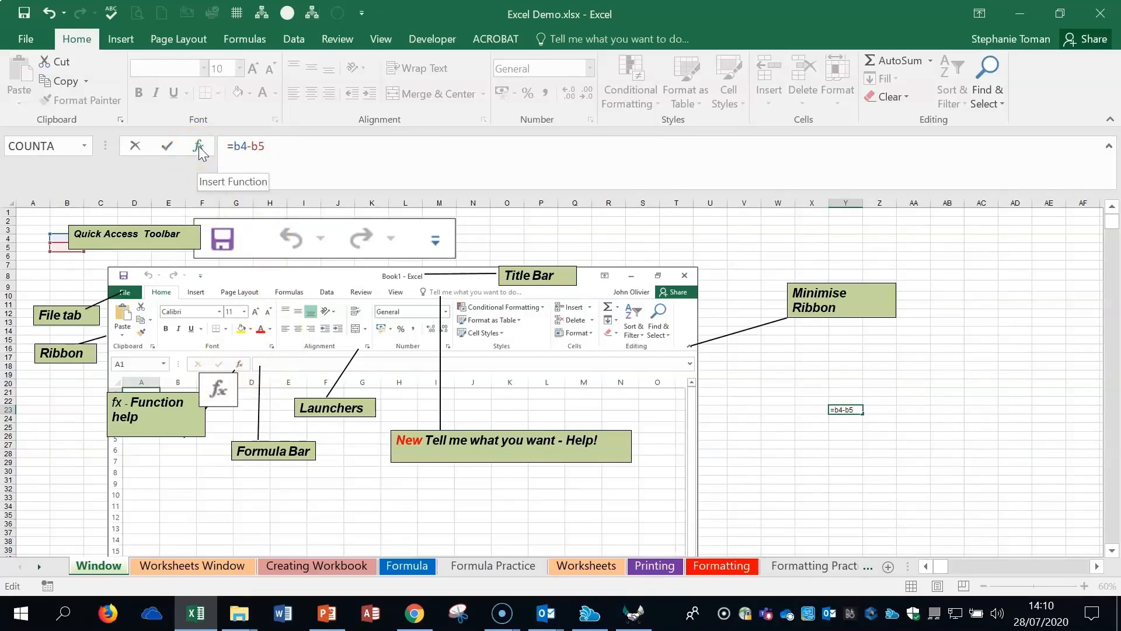
key(Escape)
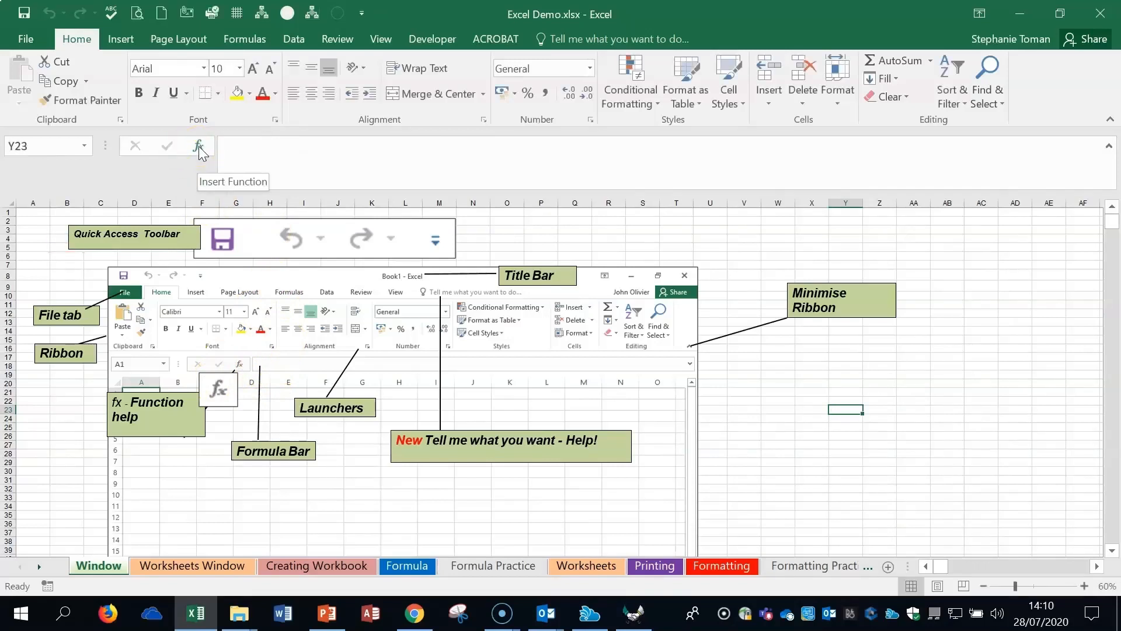
Select the whole columns A to S, followed by the whole rows 4 to 14, and clear the selection.
mouse_move(26, 198)
mouse_down()
mouse_move(678, 199)
mouse_move(656, 201)
mouse_up()
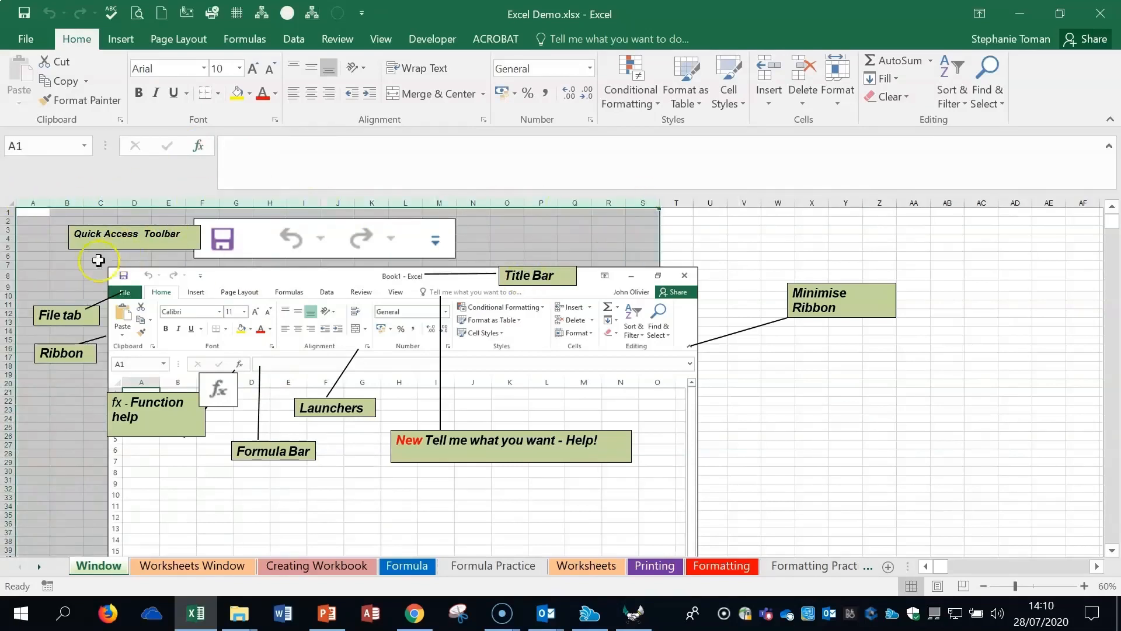
click(13, 240)
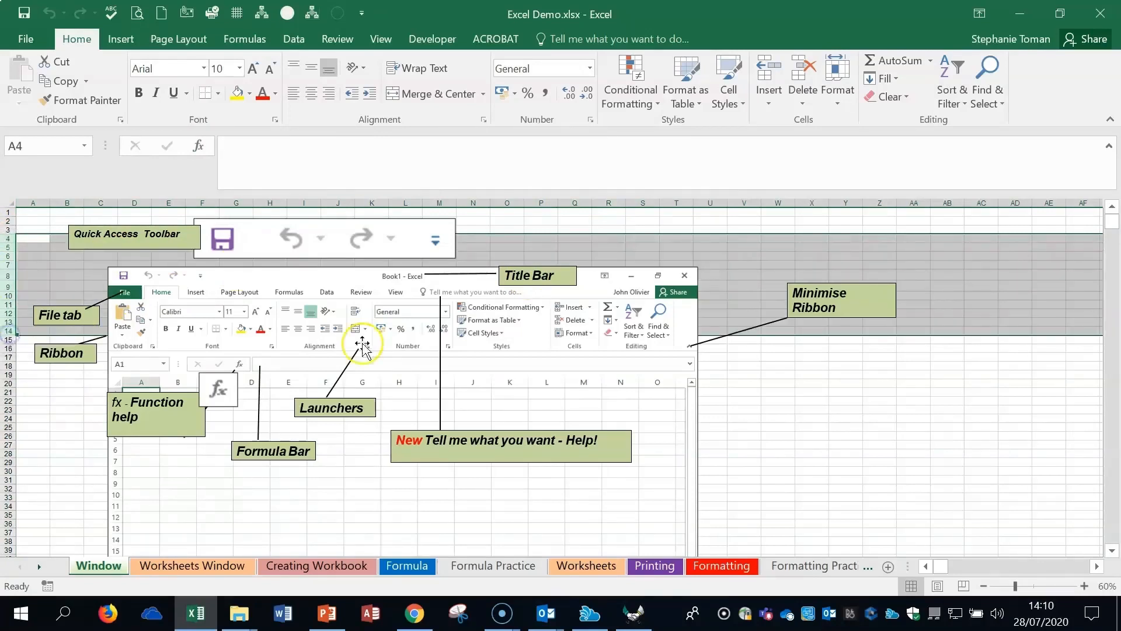
click(943, 394)
Enlarge the Window sheet to 120% zoom and make cell A1 active, followed by cell C7.
click(32, 215)
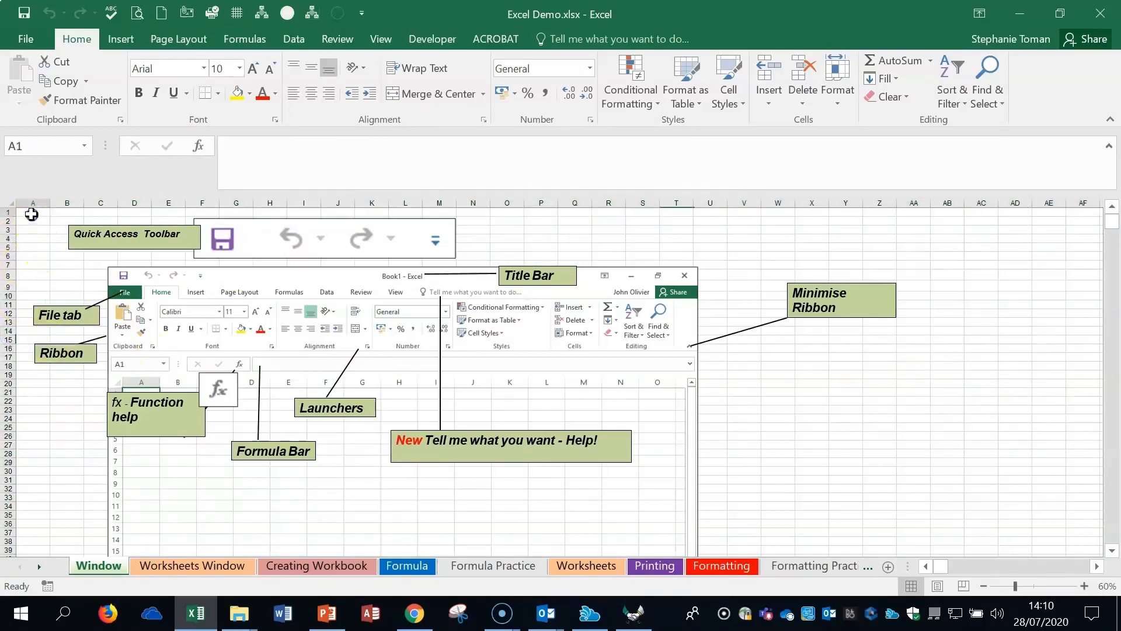
click(1084, 586)
click(1084, 586)
click(1085, 586)
click(1084, 586)
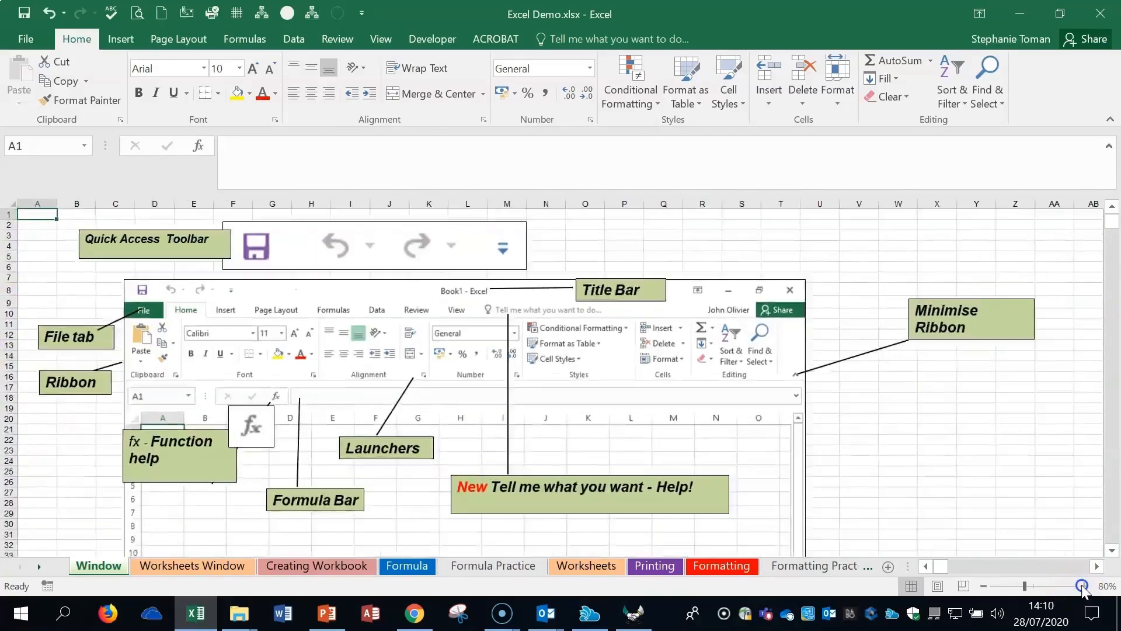
click(1082, 586)
click(1083, 586)
click(36, 217)
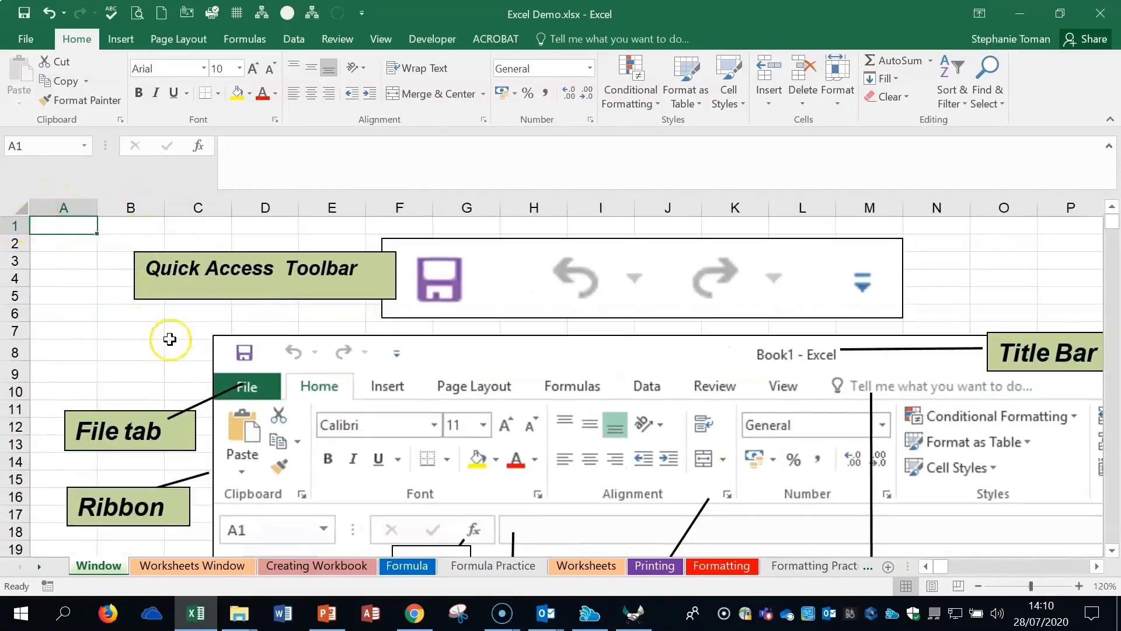
click(178, 335)
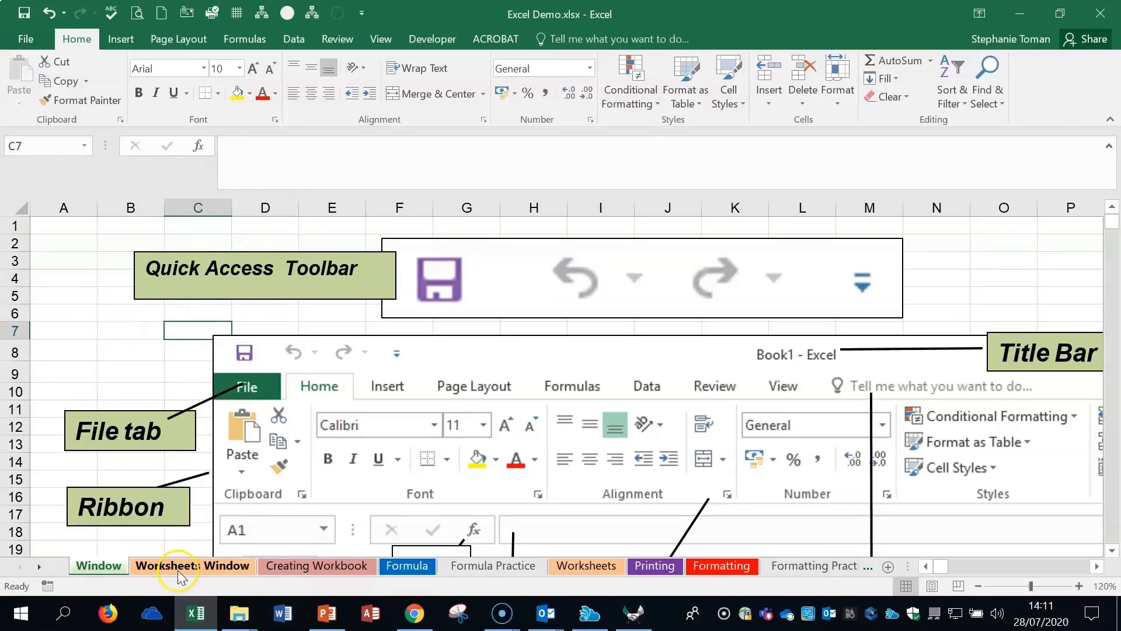
Zoom the Window sheet back out, switch to the Worksheets Window sheet and select cell M23.
click(979, 586)
click(980, 586)
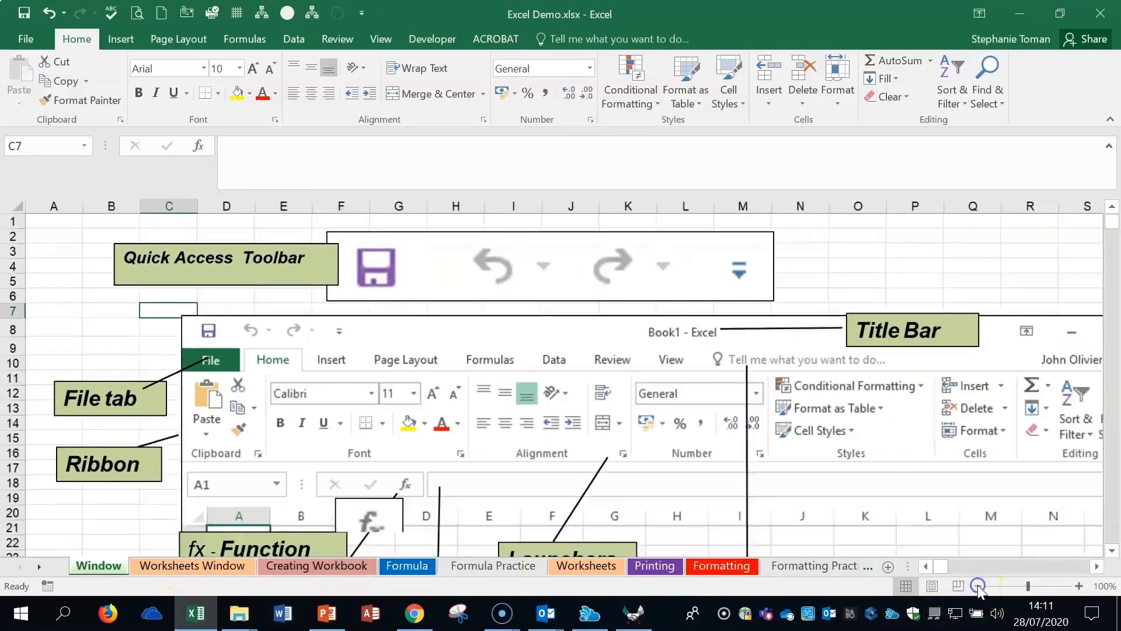
click(979, 586)
click(174, 566)
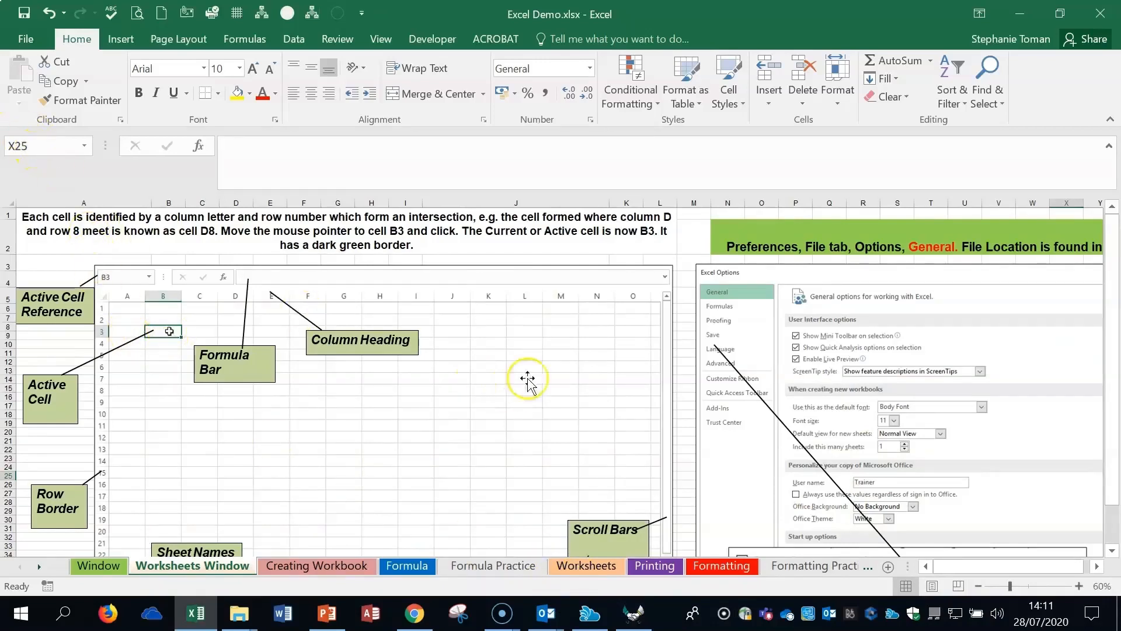
click(687, 458)
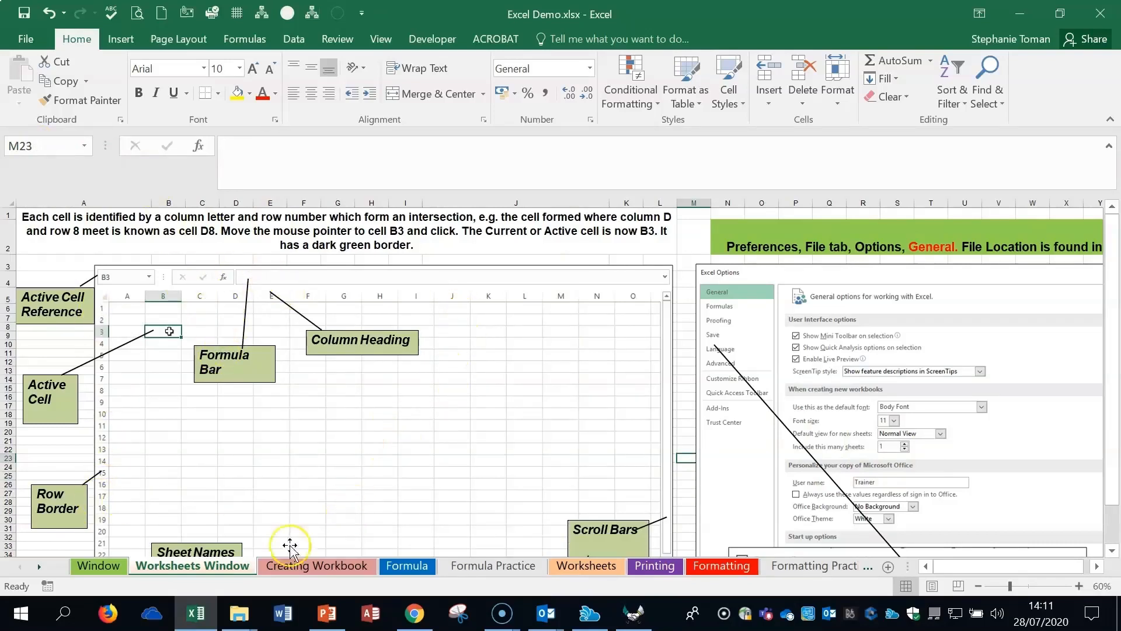
View the commands available for the Worksheets Window sheet, such as Rename and Tab Color, and dismiss them.
scroll(359, 494, down, 1)
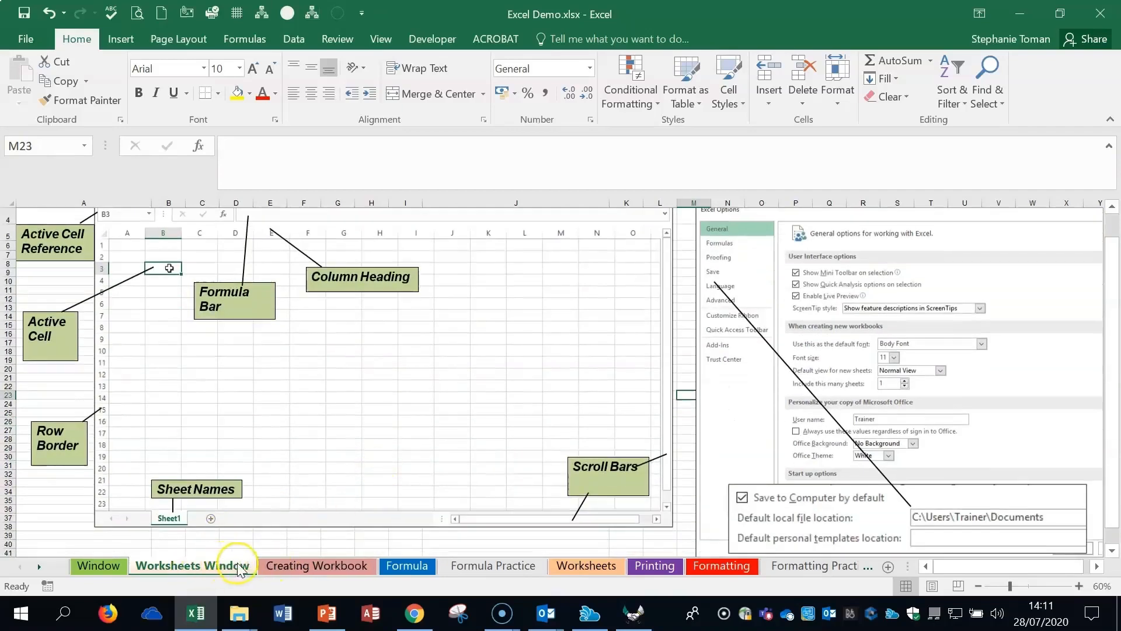
right_click(197, 567)
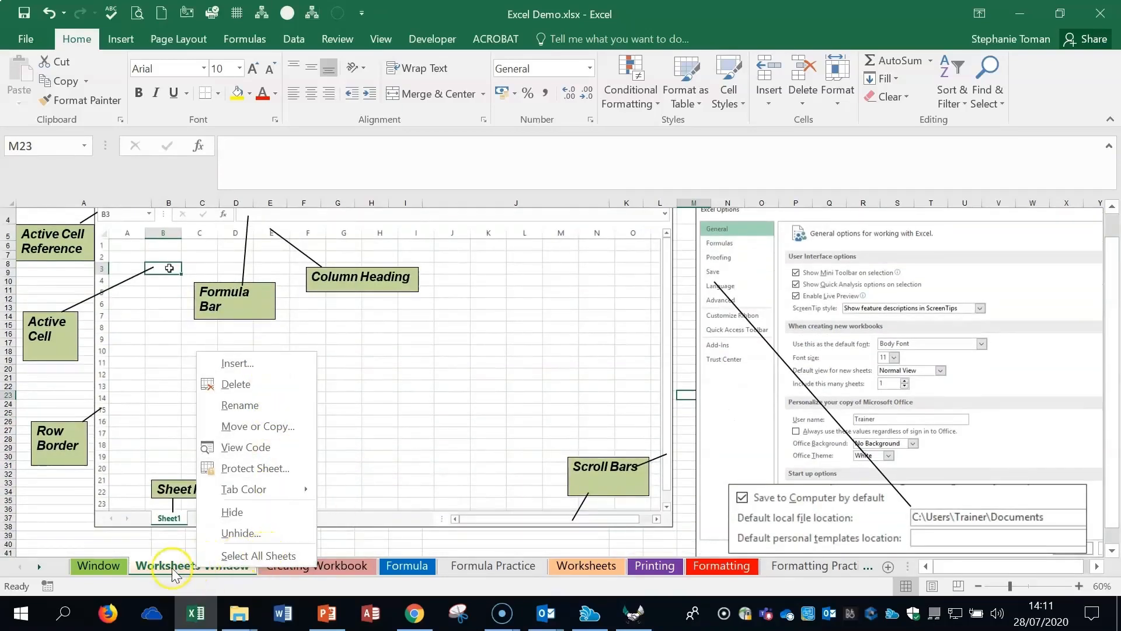
click(514, 340)
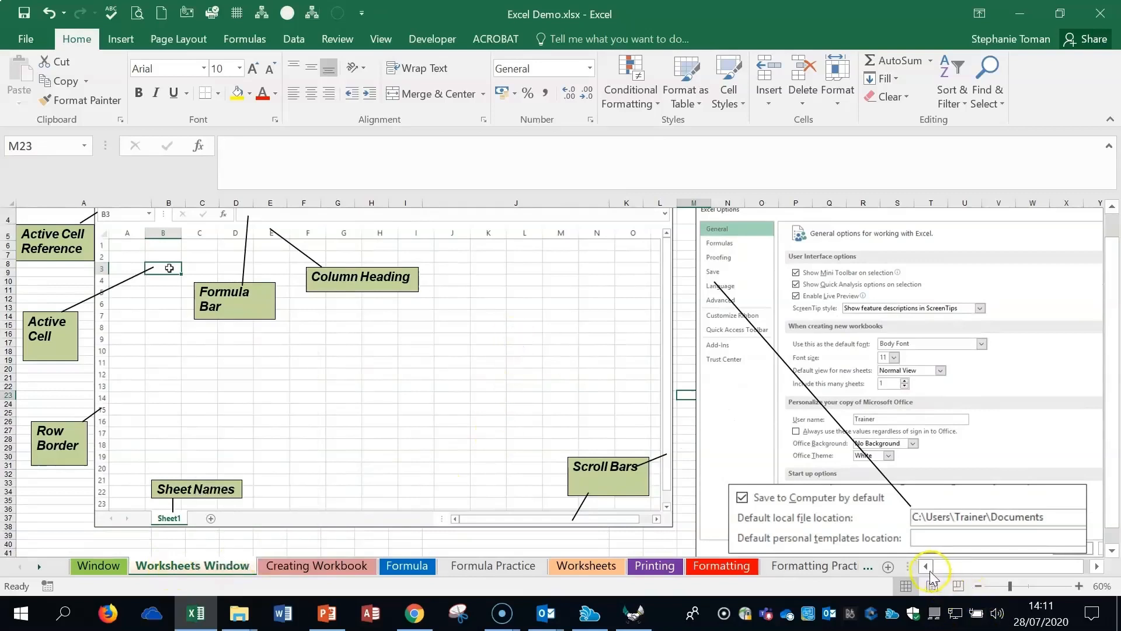
View the General page of the Excel options and select the user name in its field.
drag(1112, 514, 1115, 531)
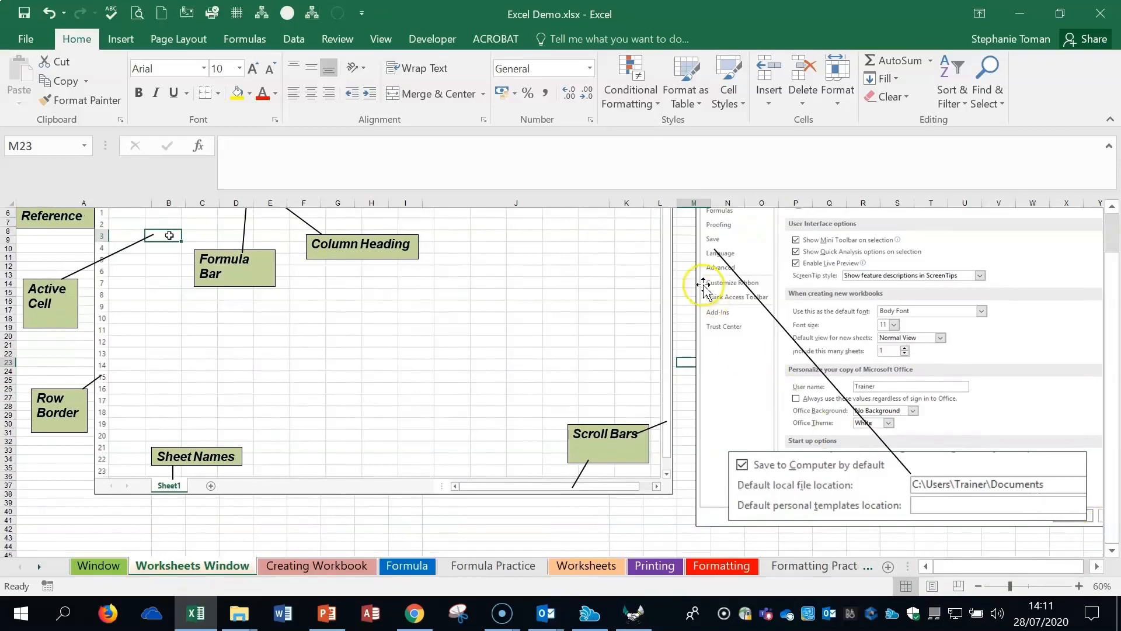
scroll(756, 313, up, 2)
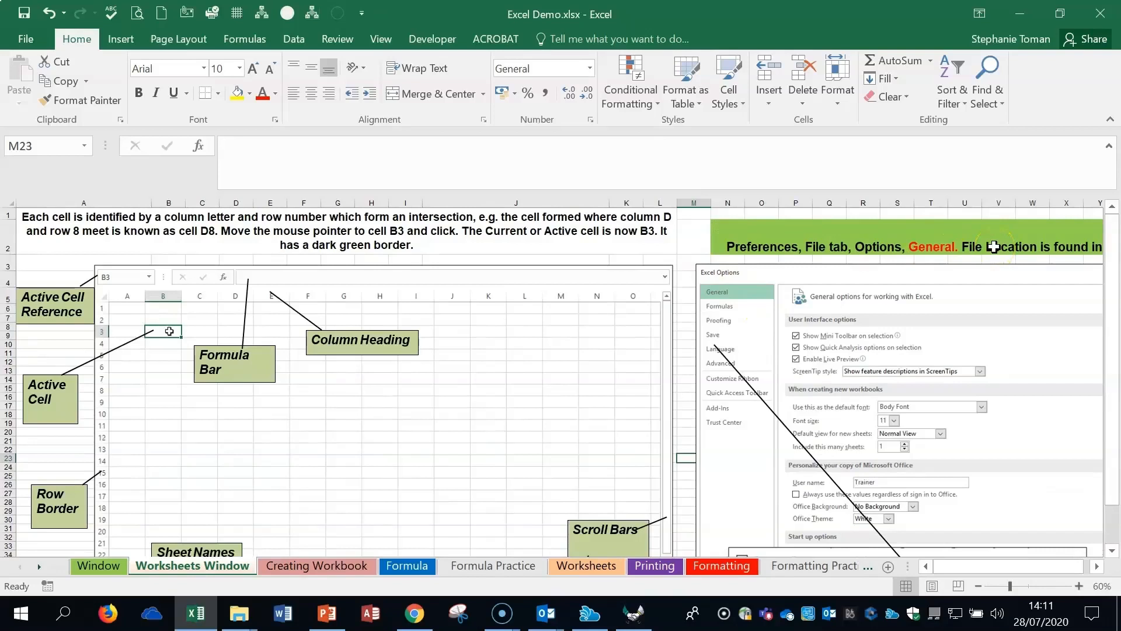
click(25, 42)
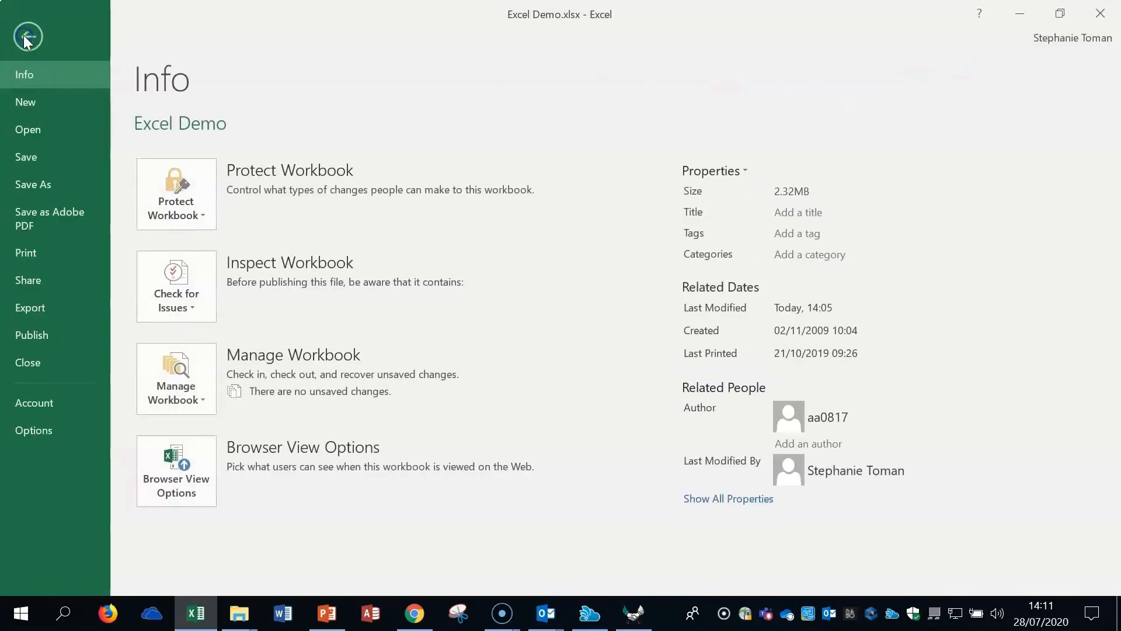
click(45, 435)
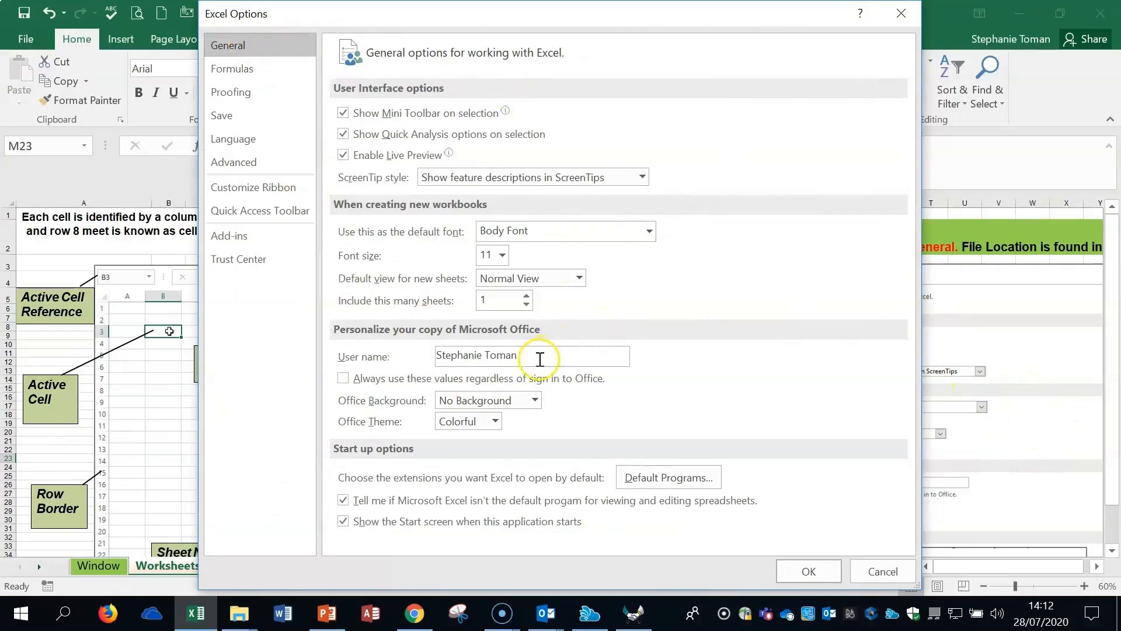
click(539, 356)
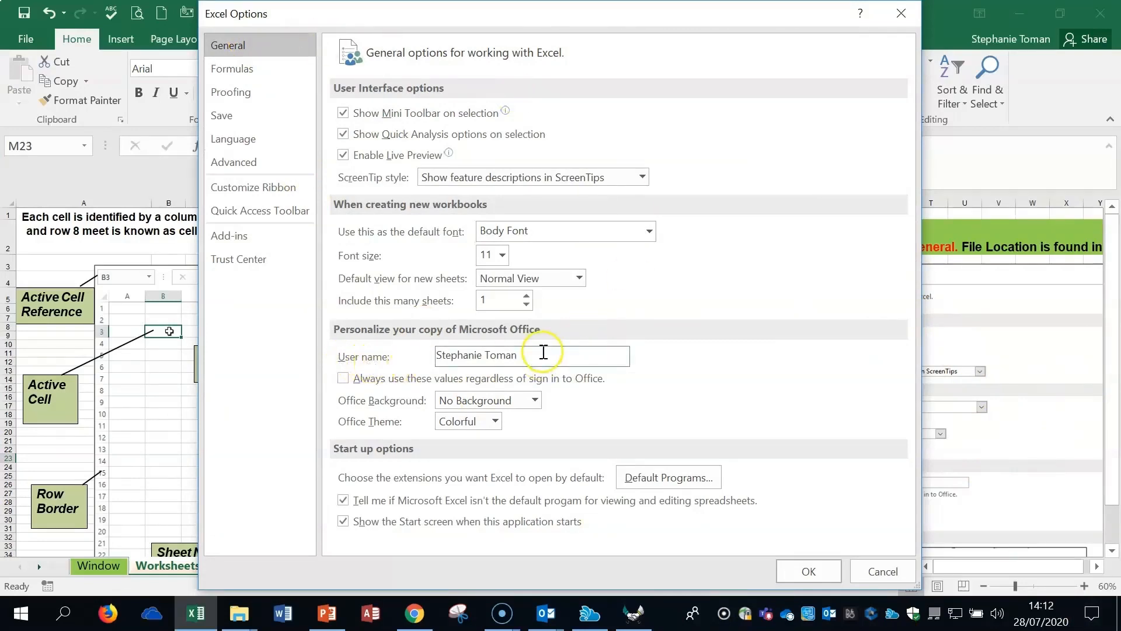
drag(541, 353, 380, 356)
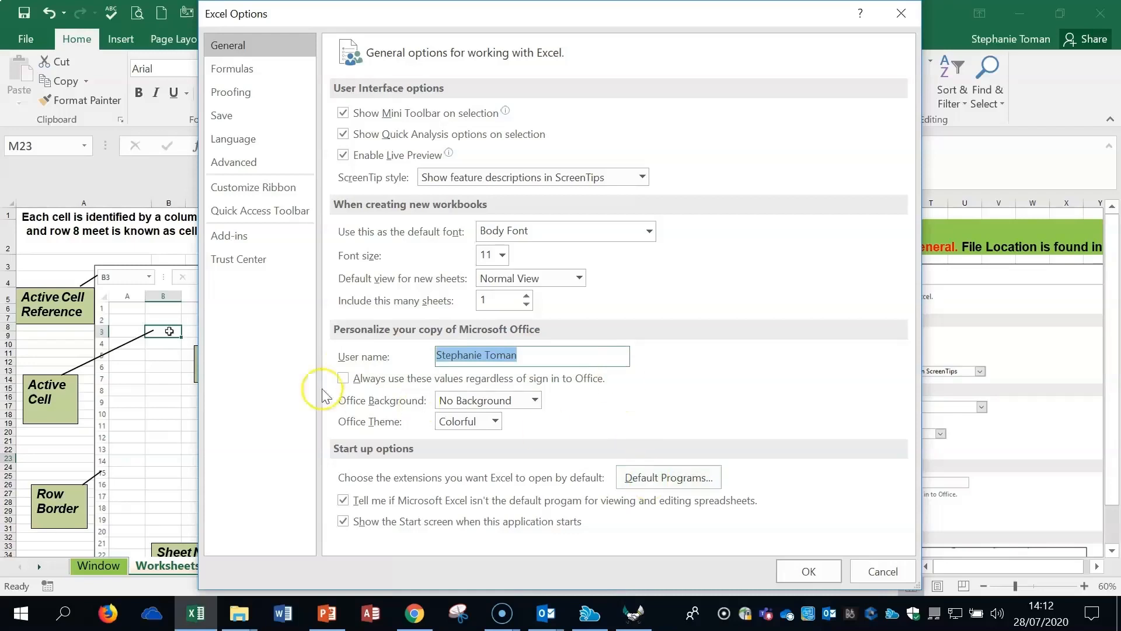
Examine the default local file location in the Excel Save options, and close the options.
click(249, 120)
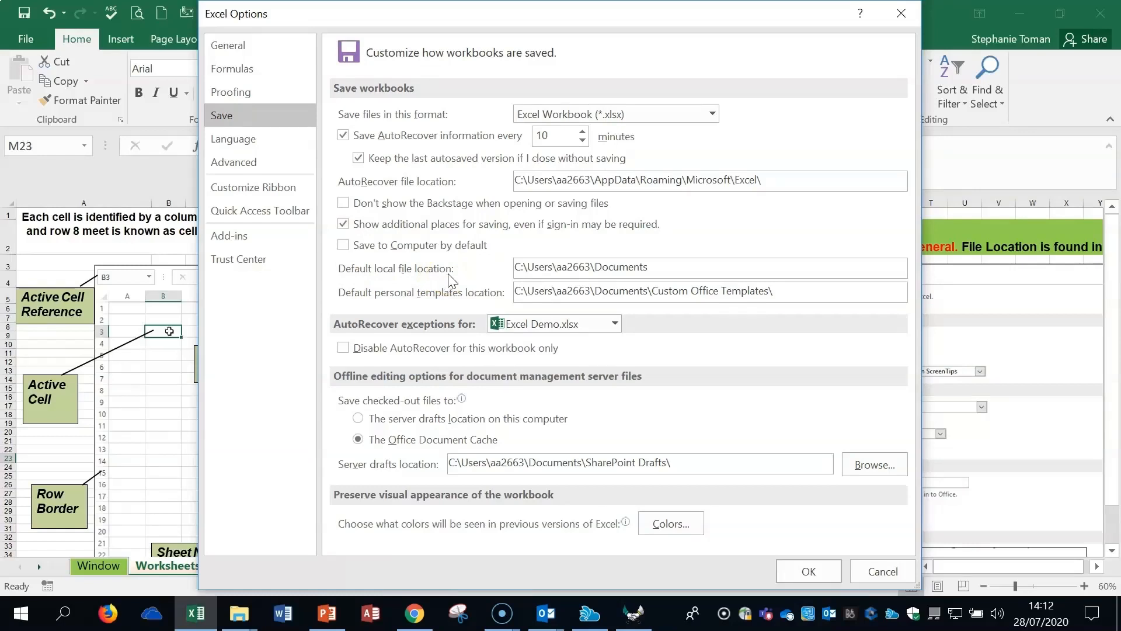
click(658, 266)
click(600, 266)
click(817, 578)
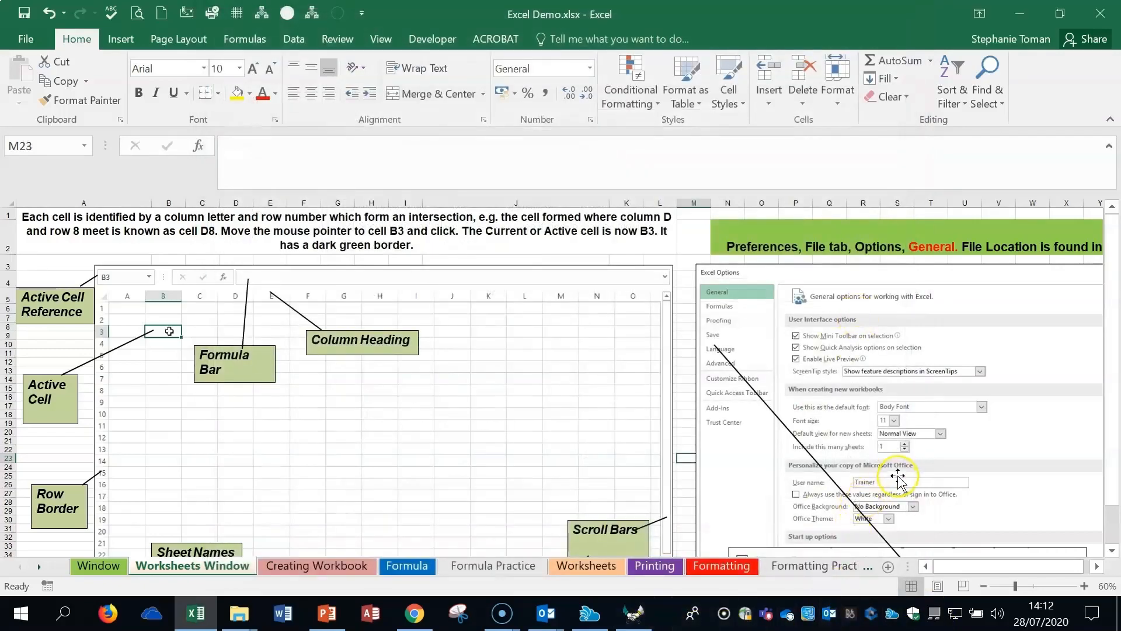
Switch to the Creating Workbook sheet and select label cells A1 and H1, followed by the empty cell P2.
scroll(898, 476, down, 2)
scroll(898, 476, up, 2)
scroll(898, 476, down, 2)
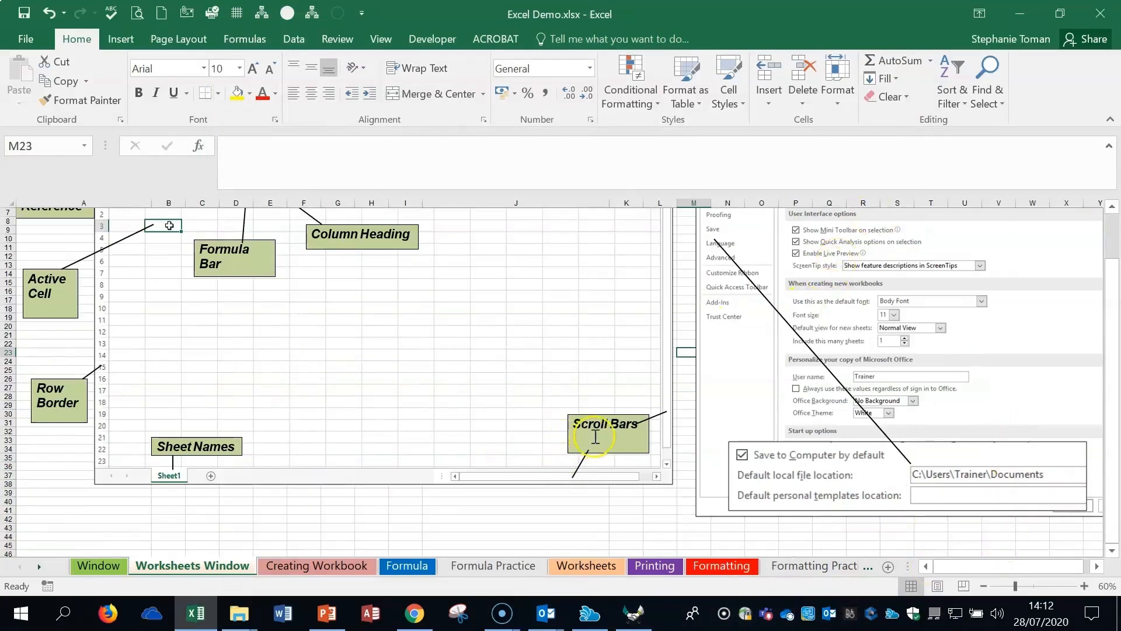
click(299, 572)
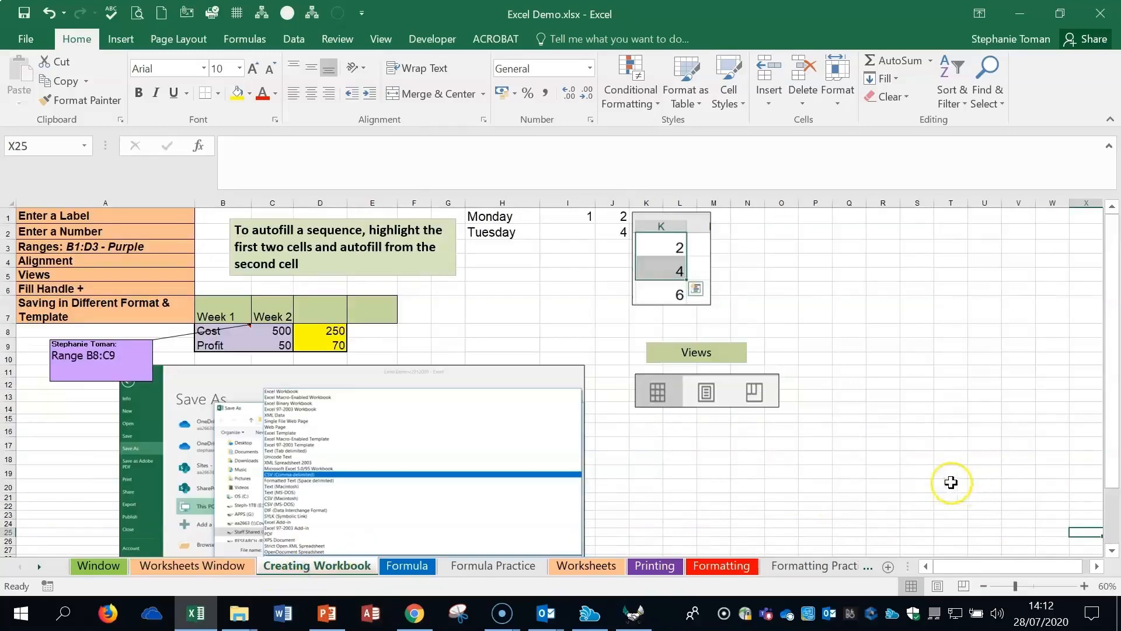
click(97, 215)
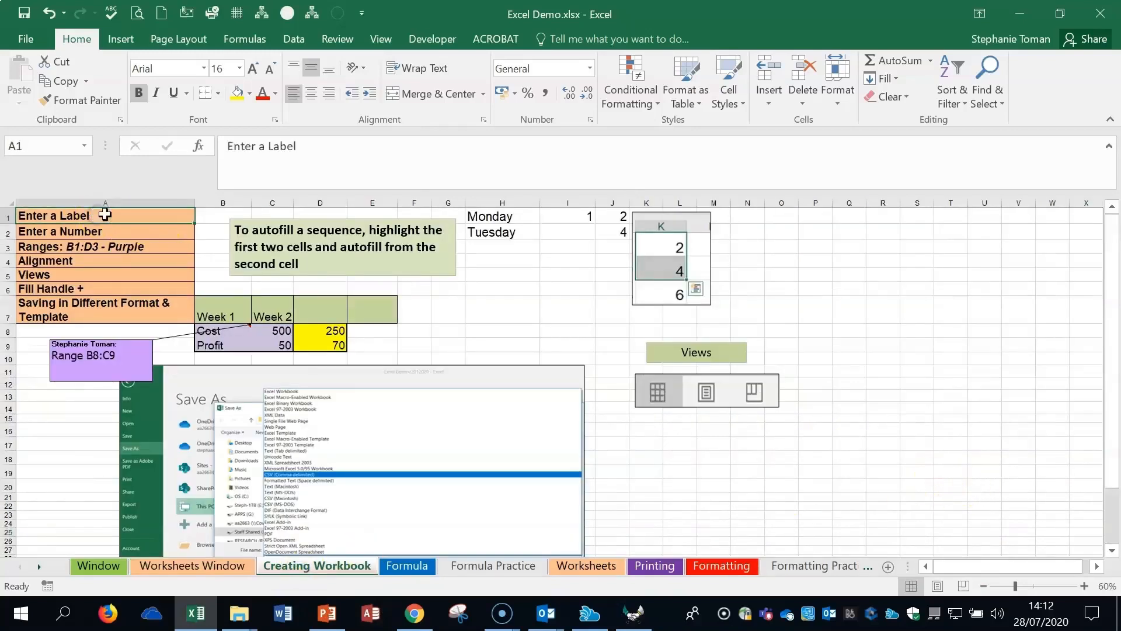
click(494, 216)
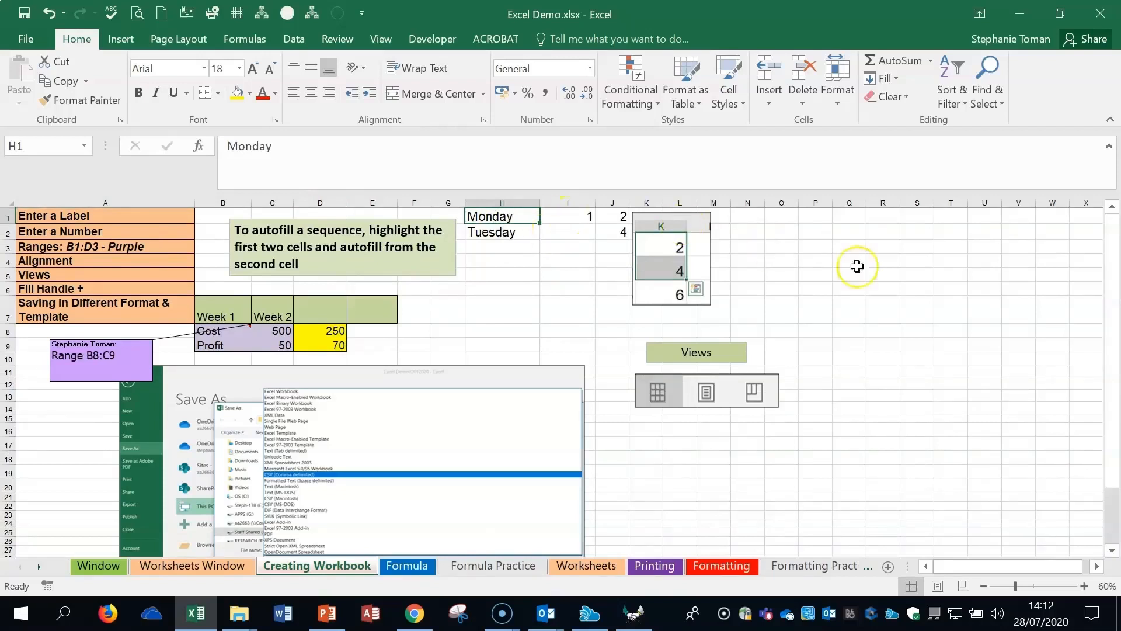
click(781, 232)
click(823, 234)
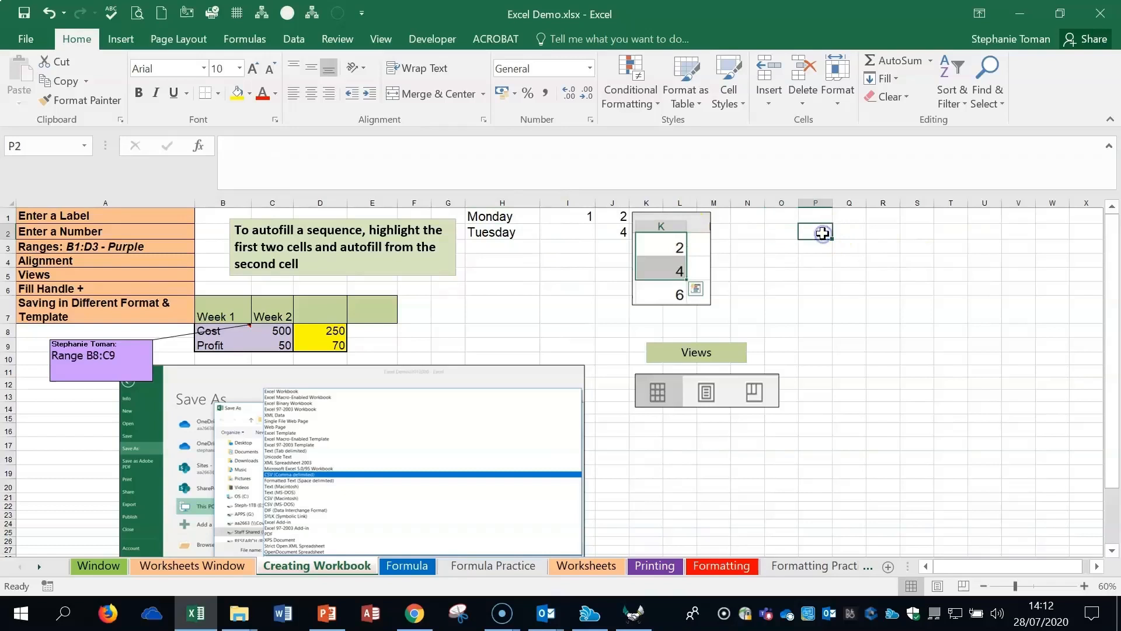
Select the label cell B7 and the number cell D8 in turn to compare them, ending on B7.
click(225, 314)
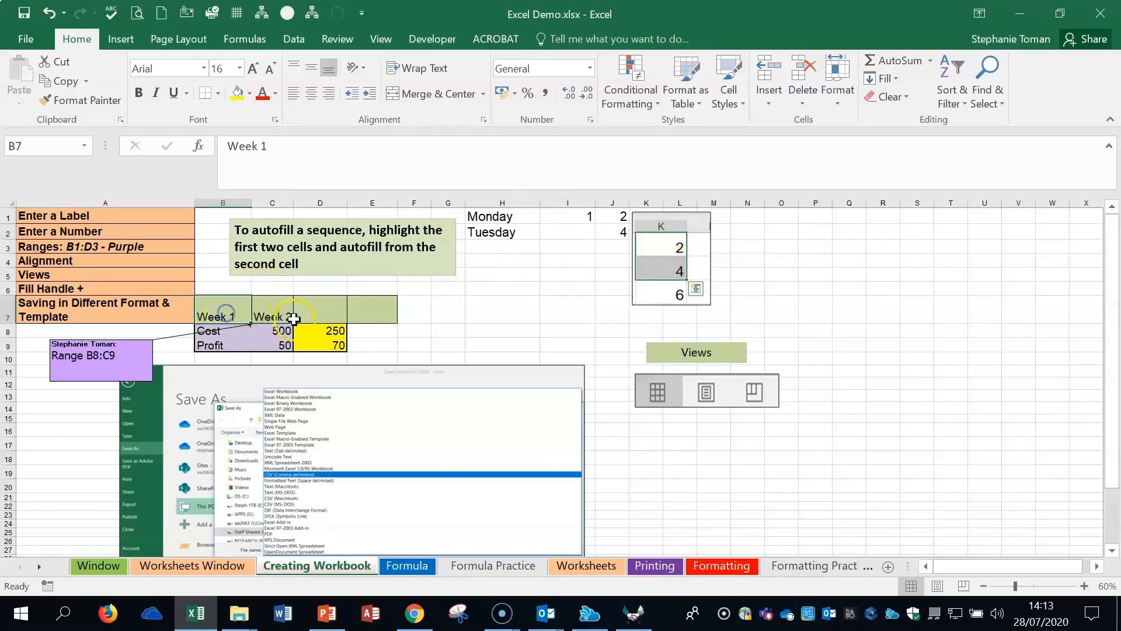
click(334, 331)
click(217, 308)
click(331, 332)
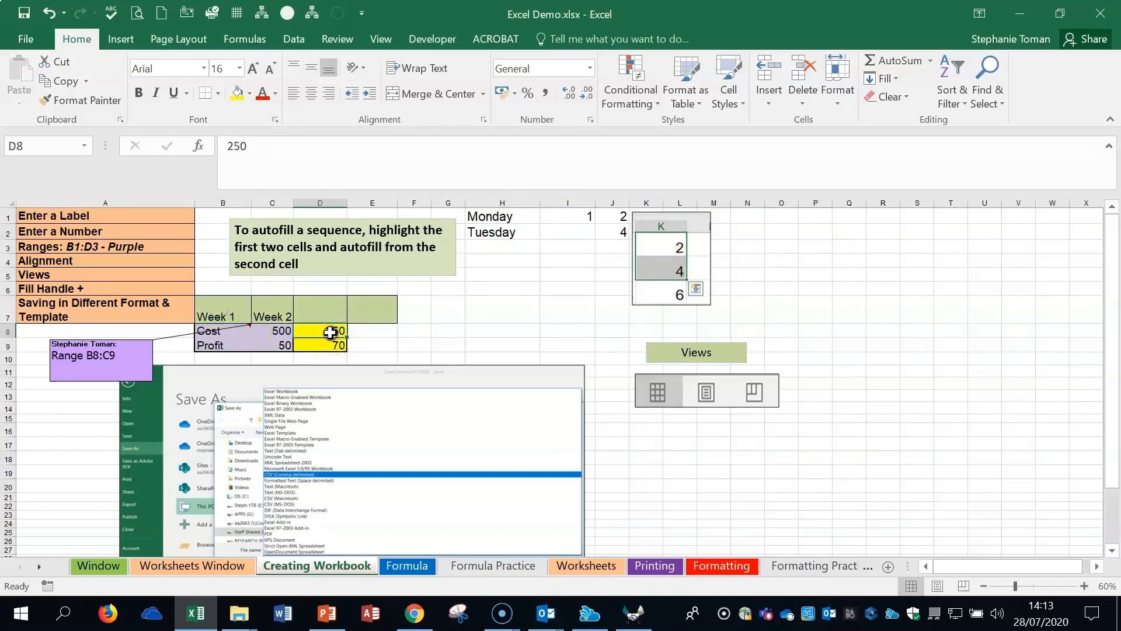
click(215, 305)
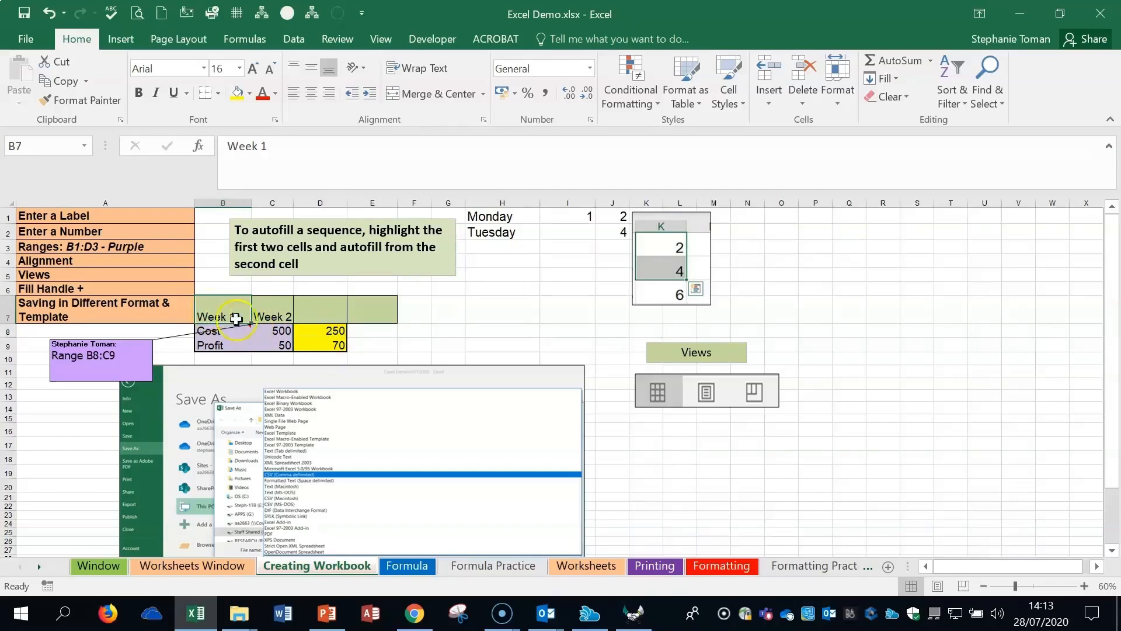
Autofill Week 1 from cell B7 across to F7 and autofit the width of column F.
click(254, 325)
drag(253, 324, 425, 325)
click(294, 324)
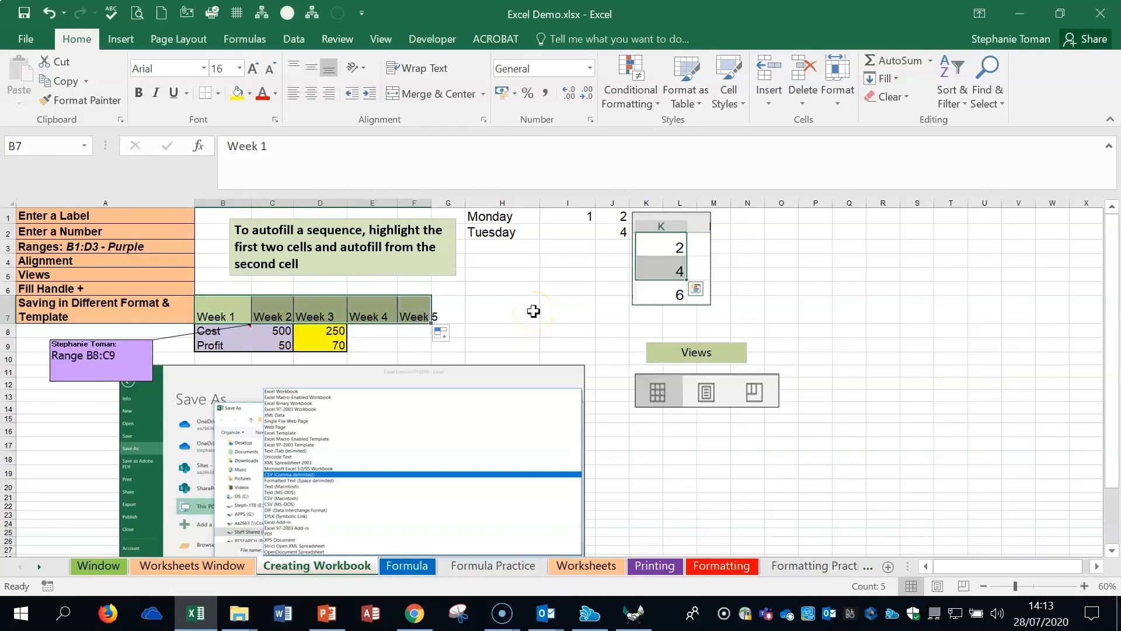
double_click(431, 203)
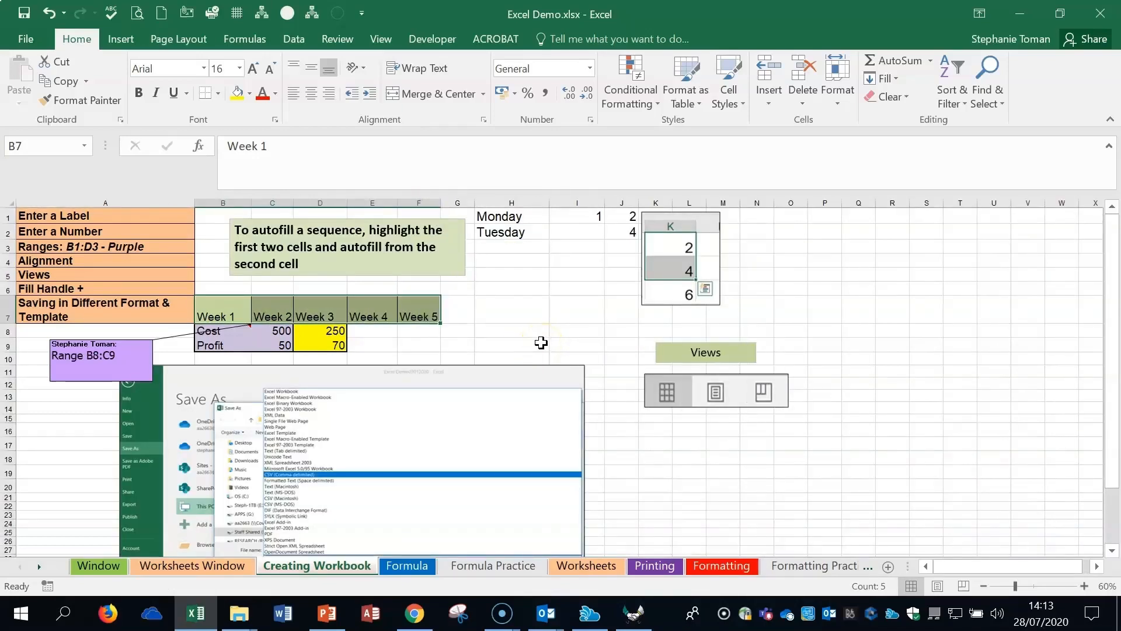
Move the number sequence picture about one column away from column J to free the fill handle of J1.
click(624, 217)
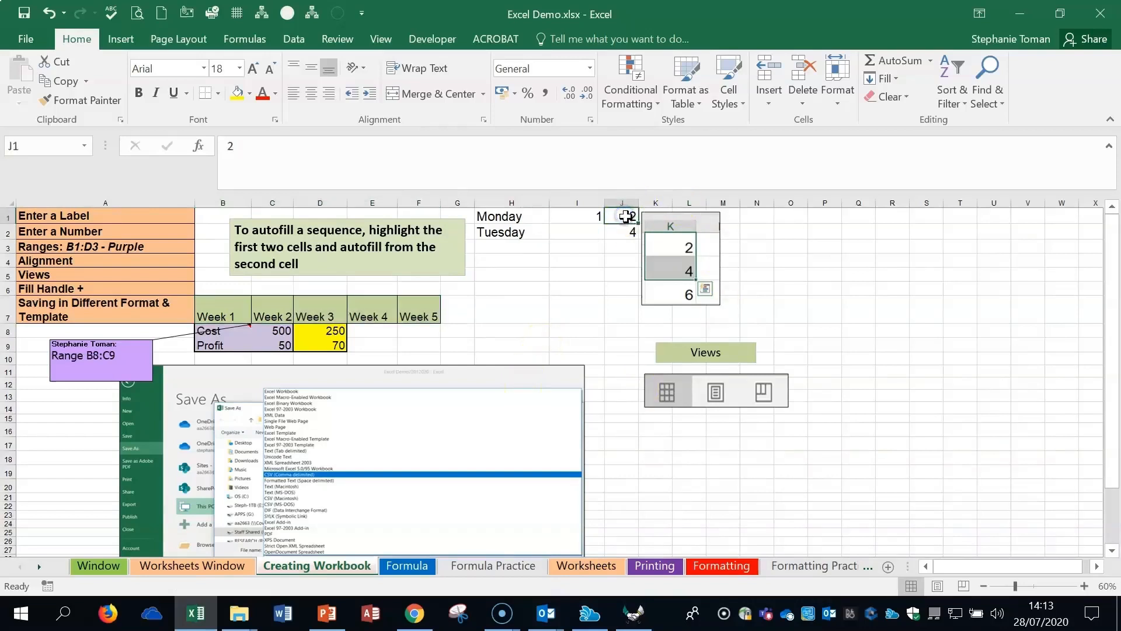
drag(626, 214, 631, 234)
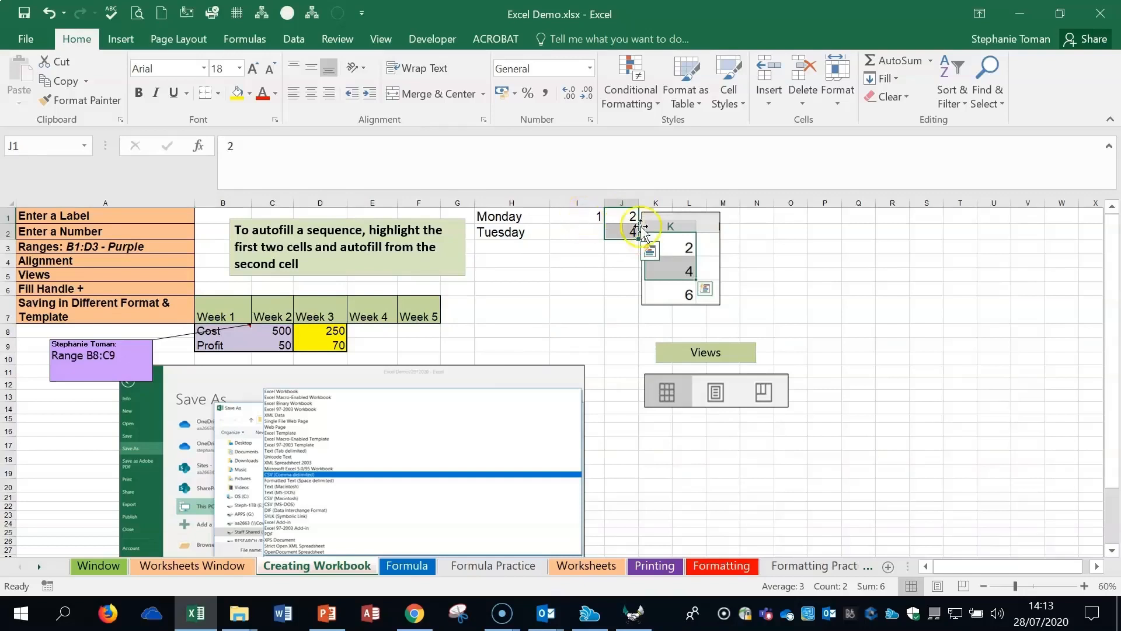
click(624, 214)
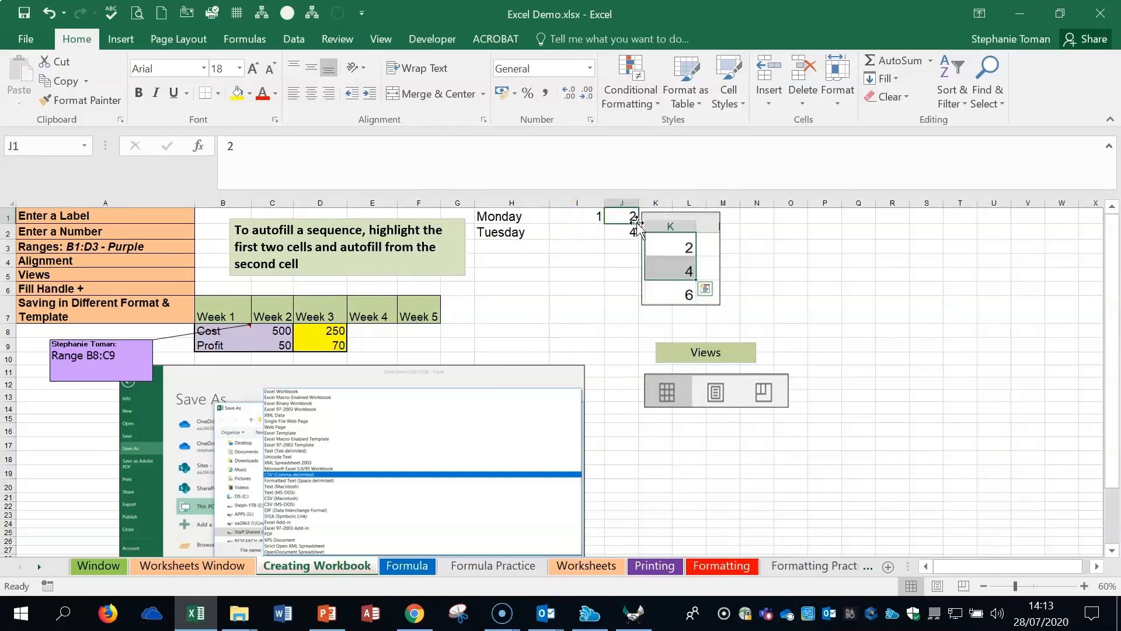
click(637, 224)
click(639, 224)
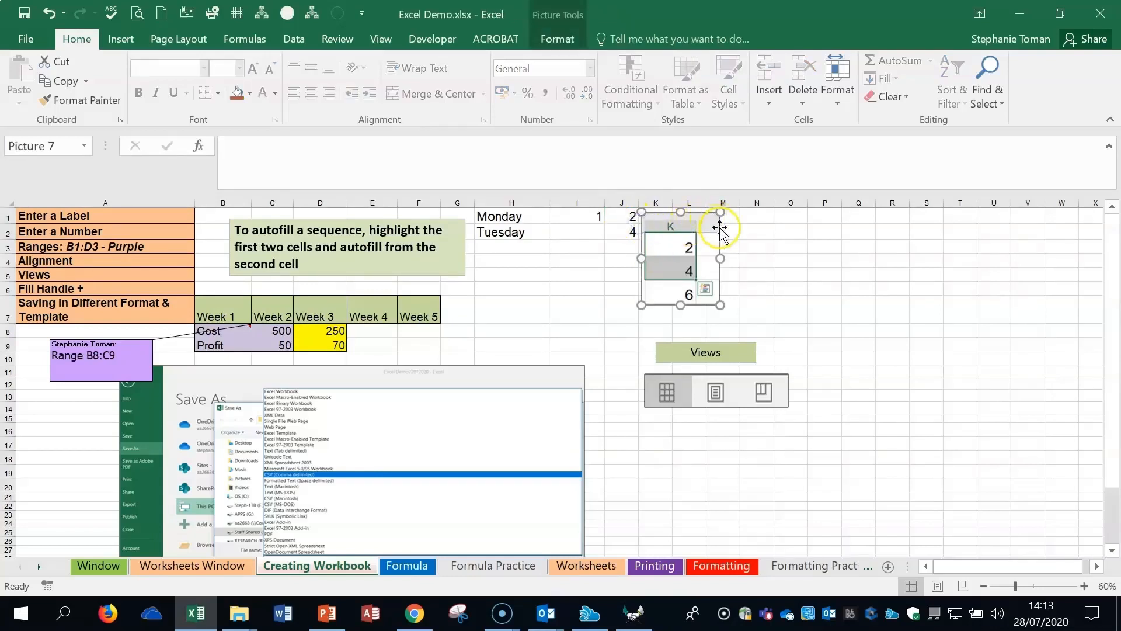
drag(720, 227, 753, 232)
Autofill the single cell J1 down to J4, and undo the fill.
click(630, 217)
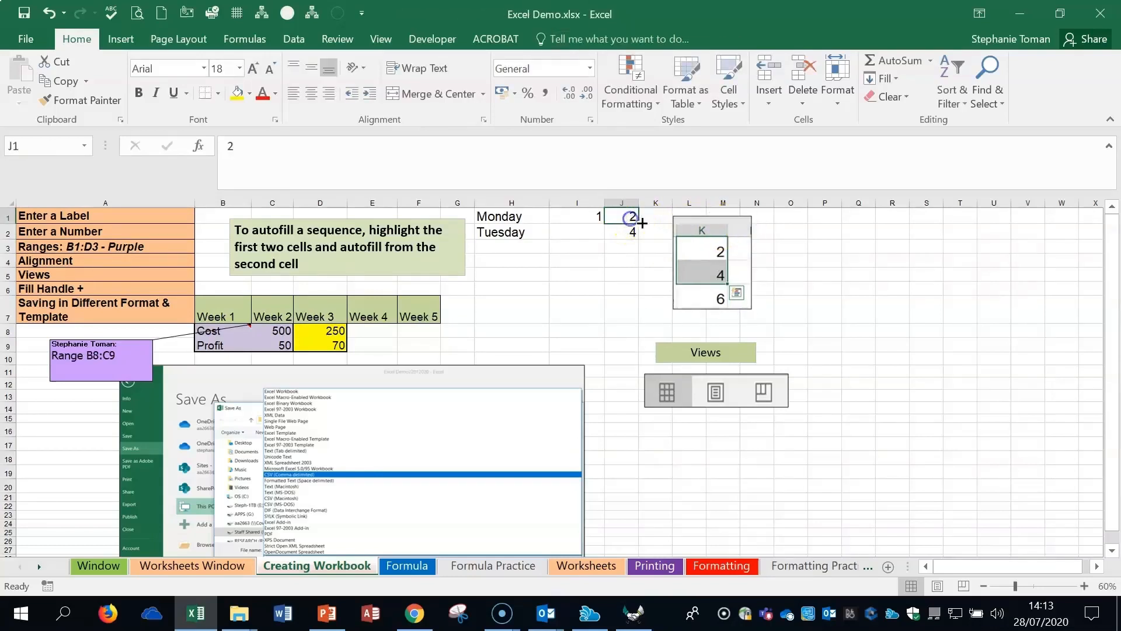
drag(639, 224, 643, 266)
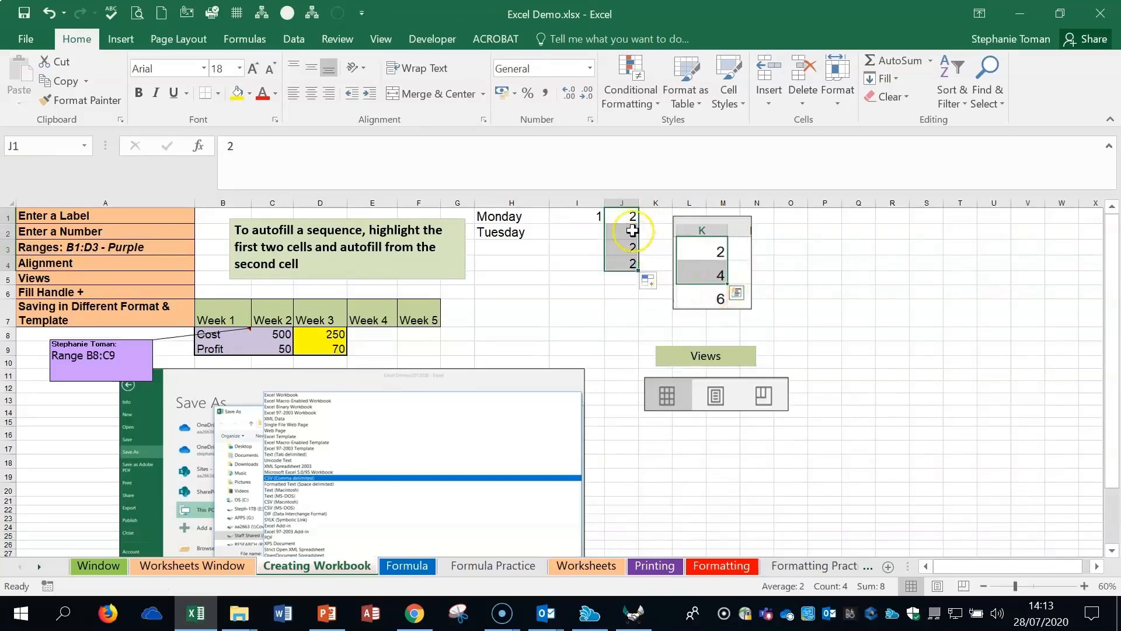
click(49, 13)
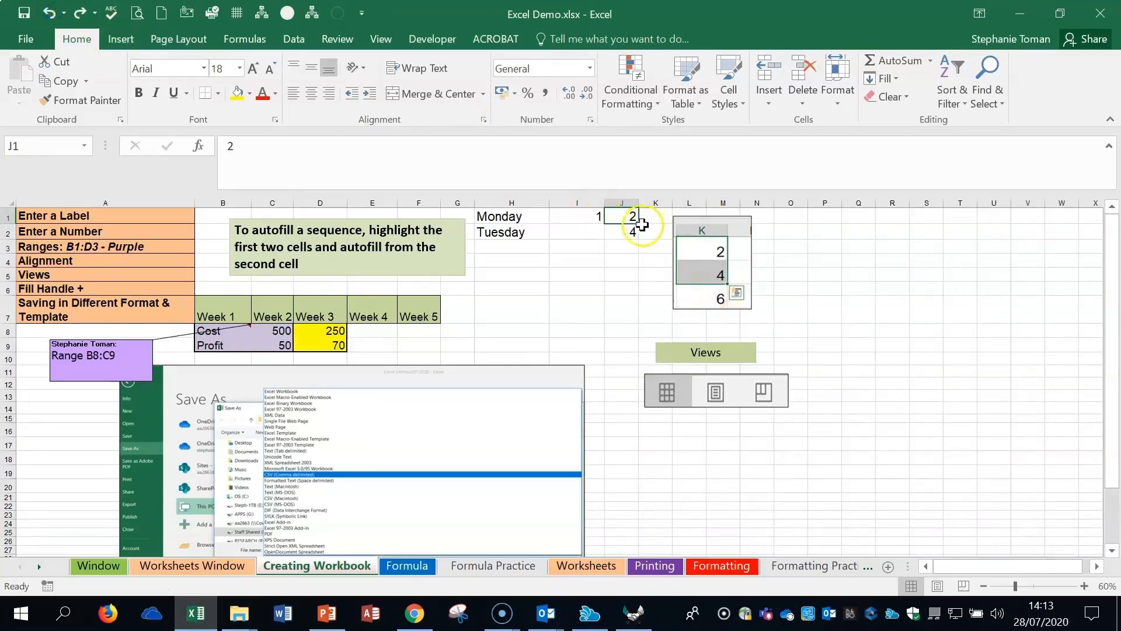
Autofill the sequence in J1:J2 down to J6, and the weekdays from Monday in H1 down to H7.
drag(631, 217, 635, 299)
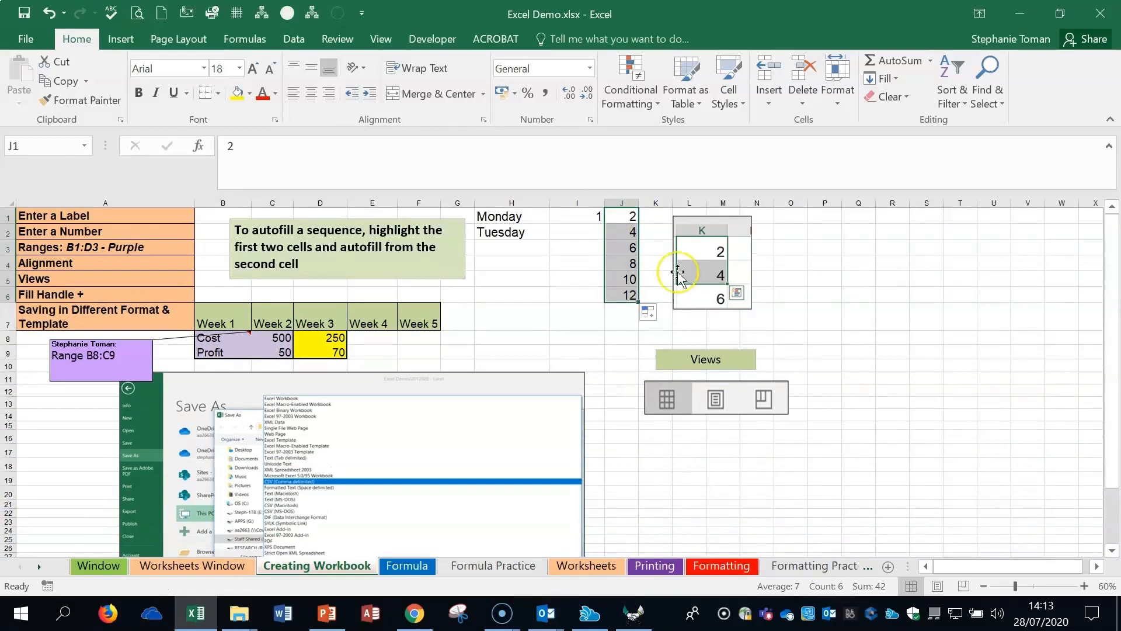
click(528, 215)
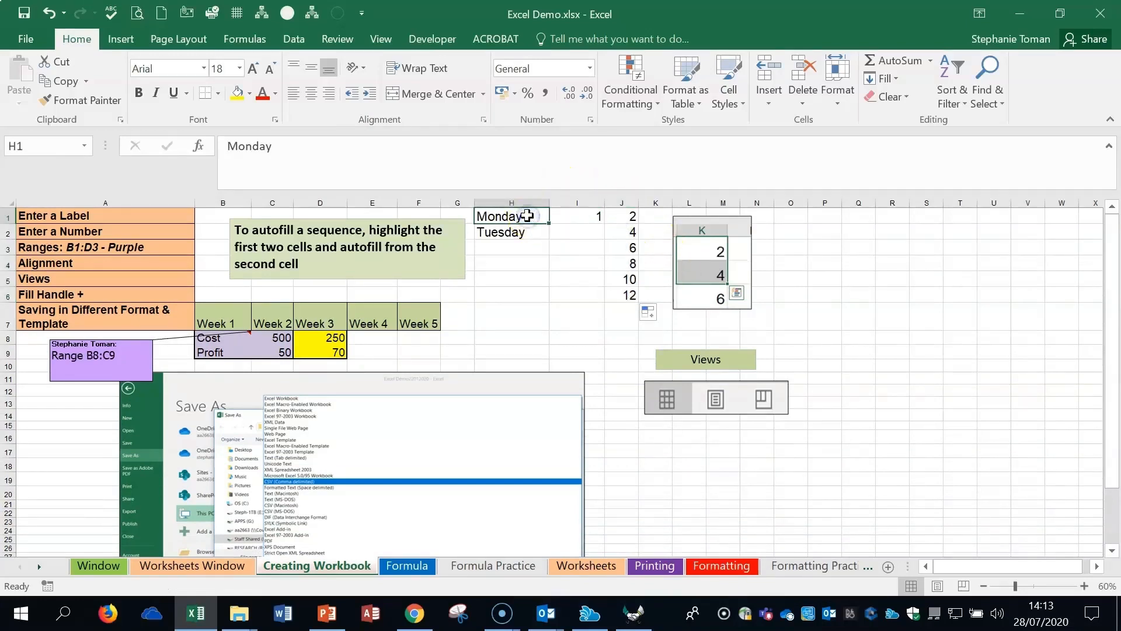
drag(526, 215, 551, 319)
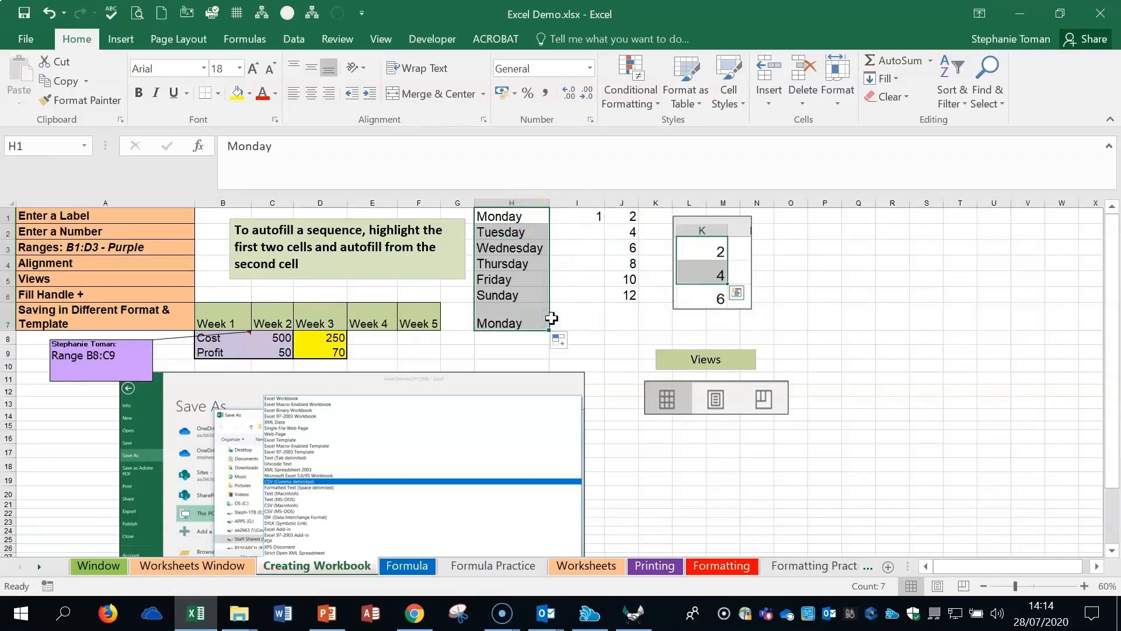
click(528, 215)
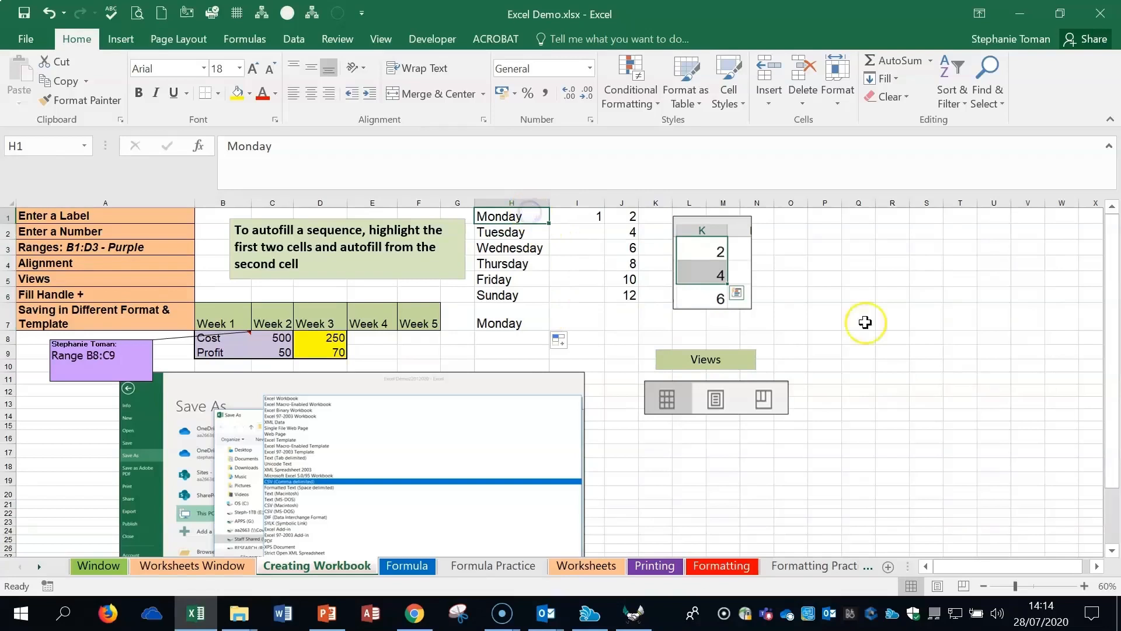
Select the range B8:C9 of cost and profit cells, followed by the week headings B7:F7.
click(886, 322)
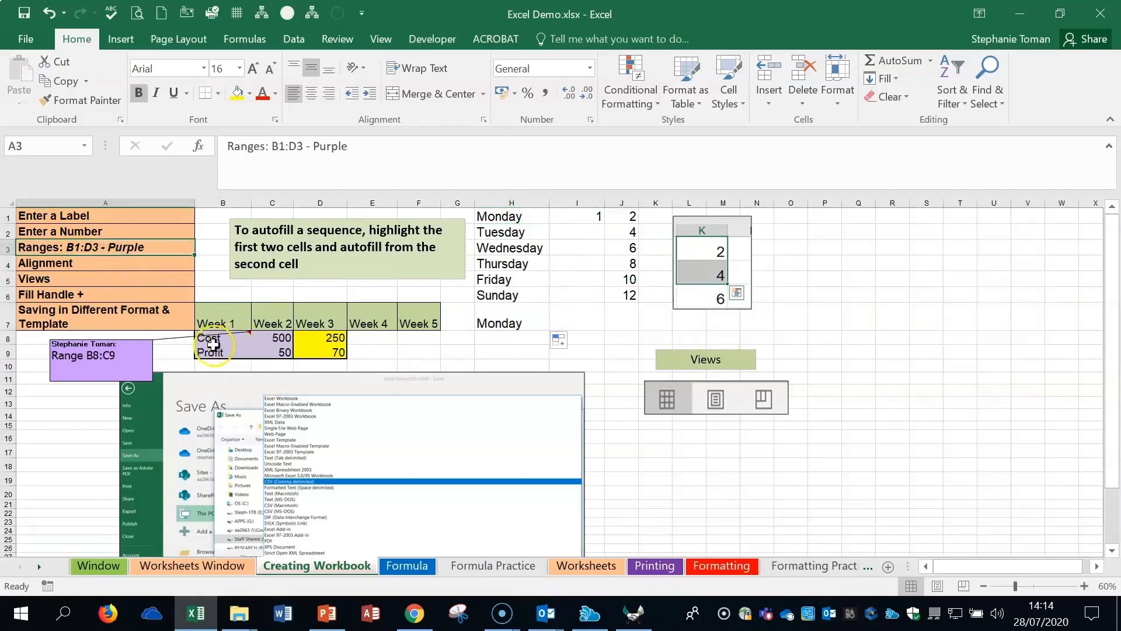
drag(205, 338, 285, 350)
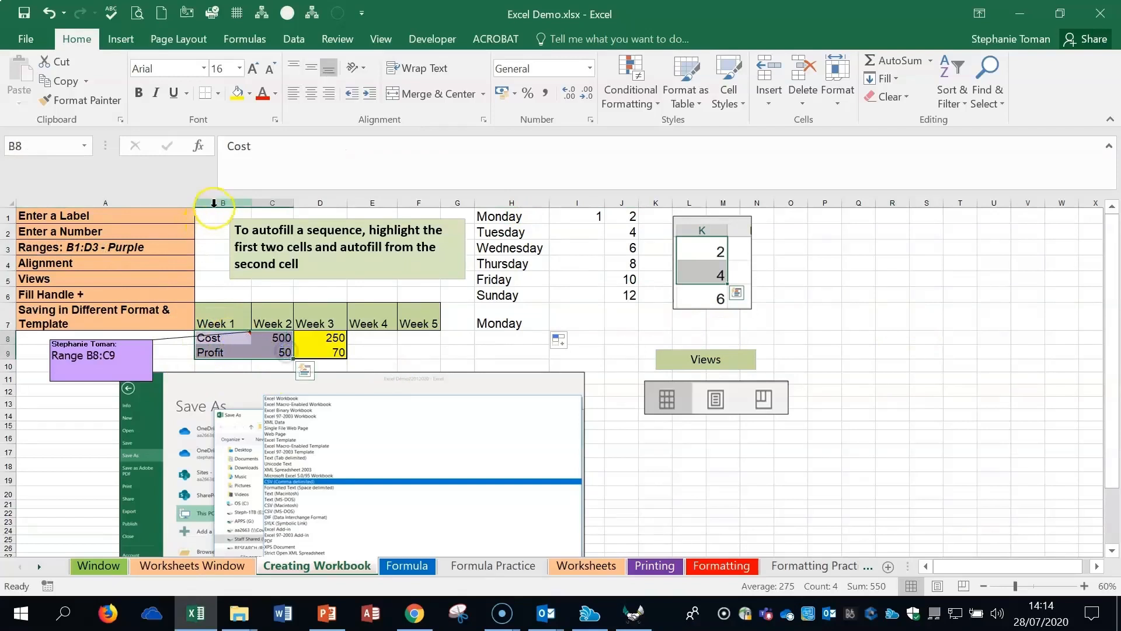
click(222, 340)
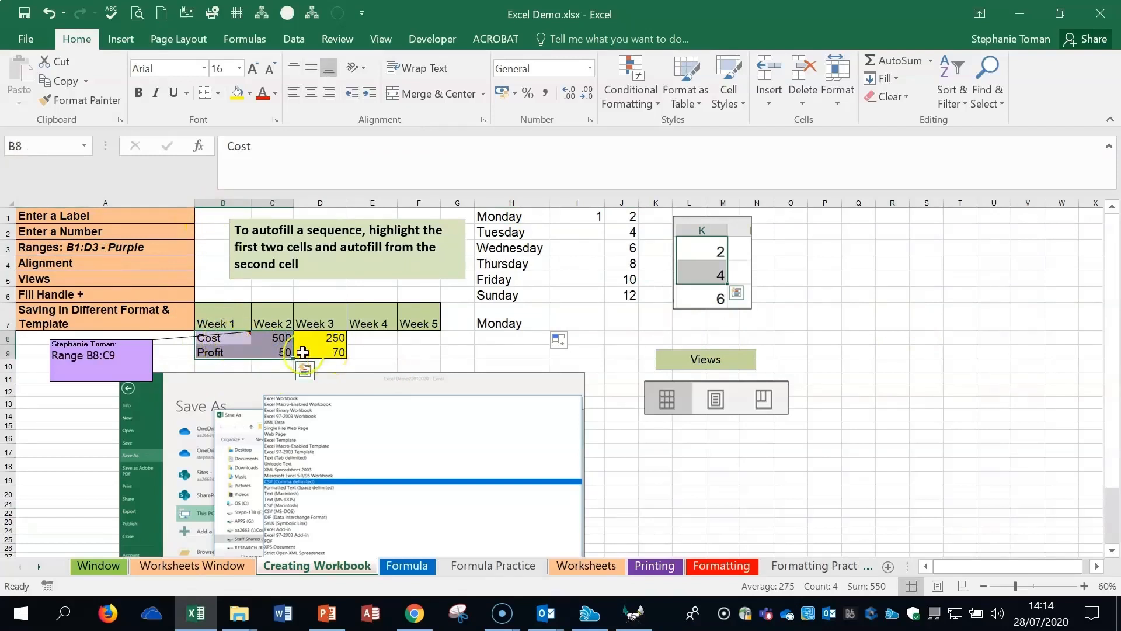
drag(216, 338, 412, 320)
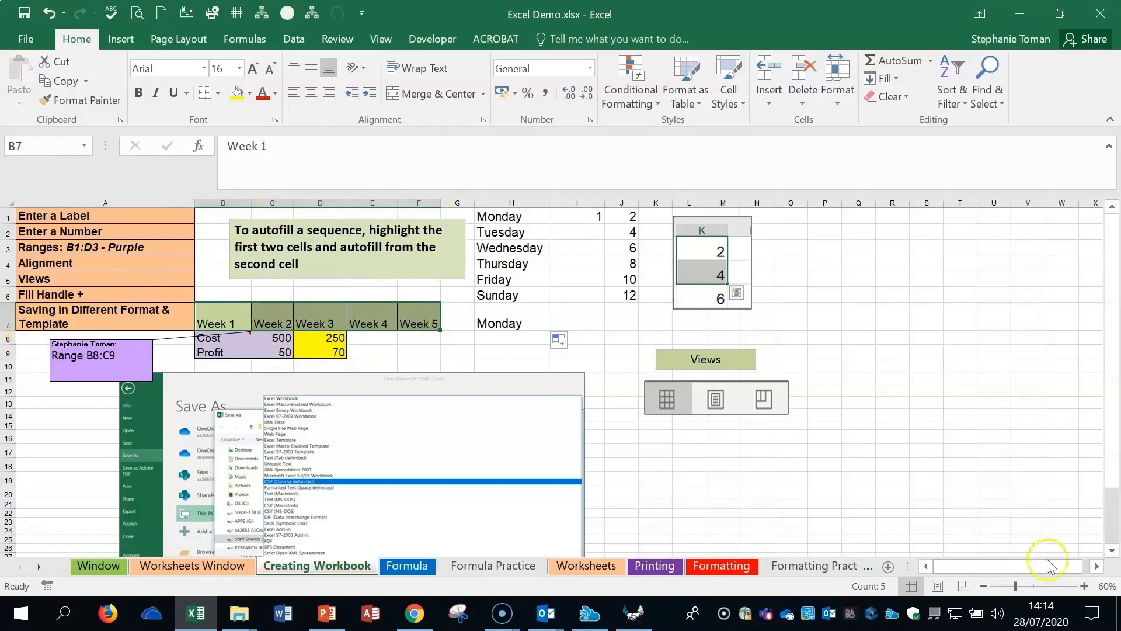
Enlarge the Creating Workbook sheet to 70% zoom and select the Alignment cell A4.
click(1084, 585)
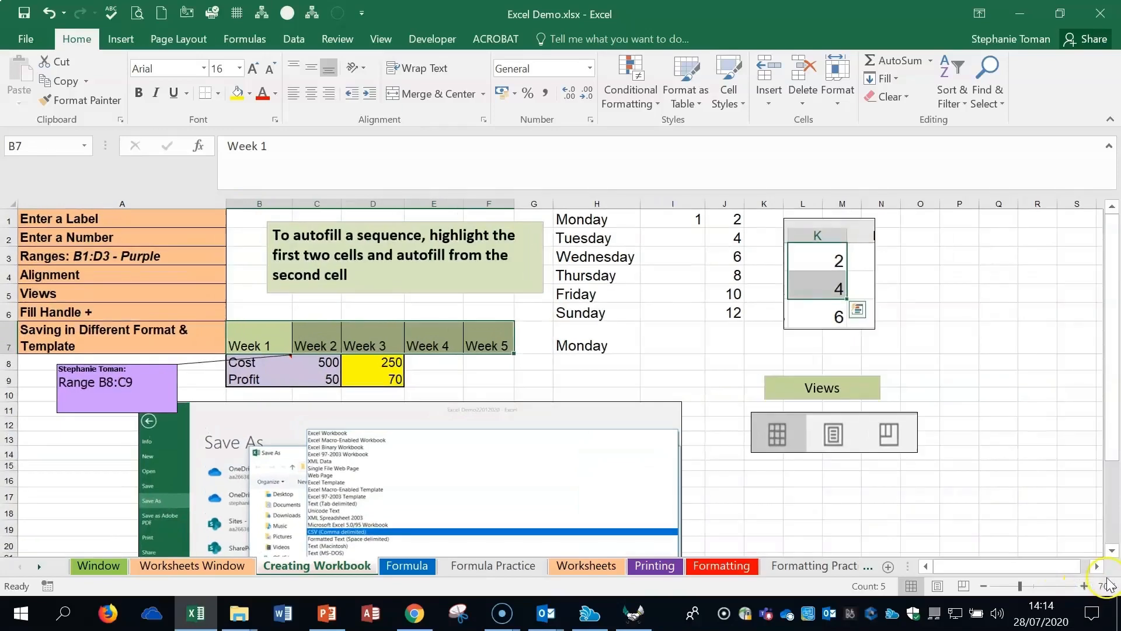
click(123, 279)
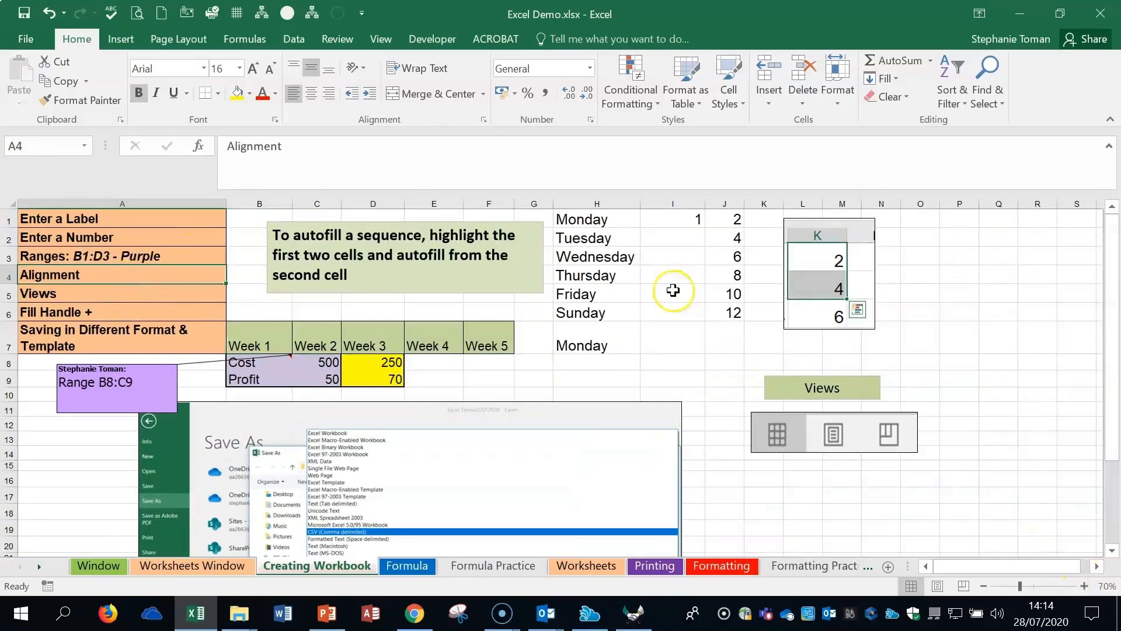
Try left, centre and right alignment on the number in cell J1, and finish with it centred horizontally.
click(713, 221)
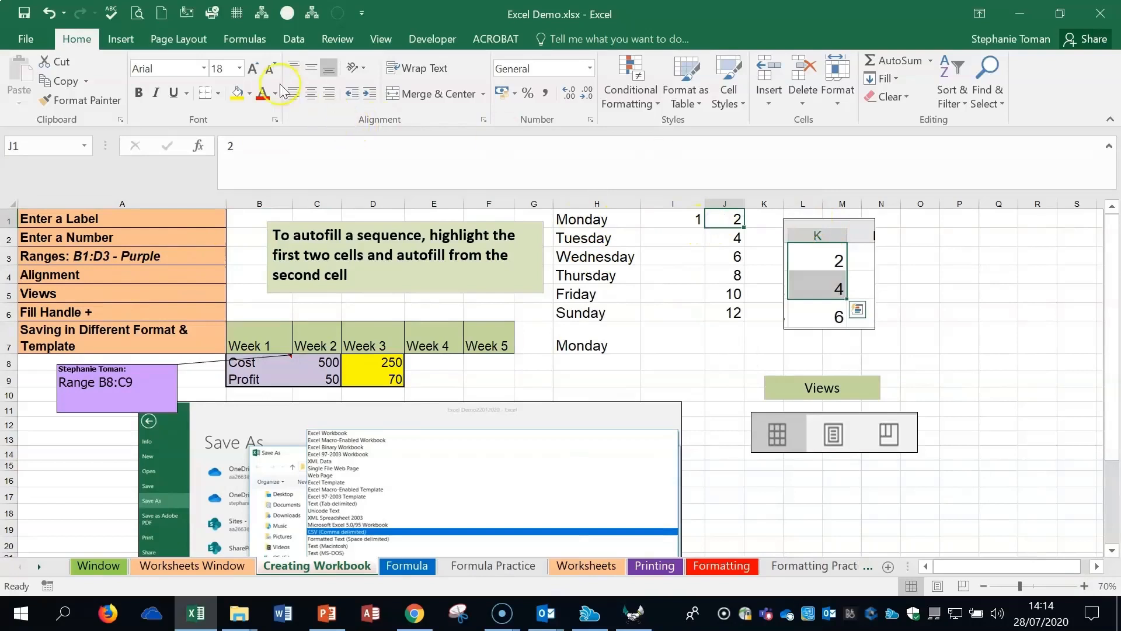
click(294, 94)
click(310, 93)
click(330, 94)
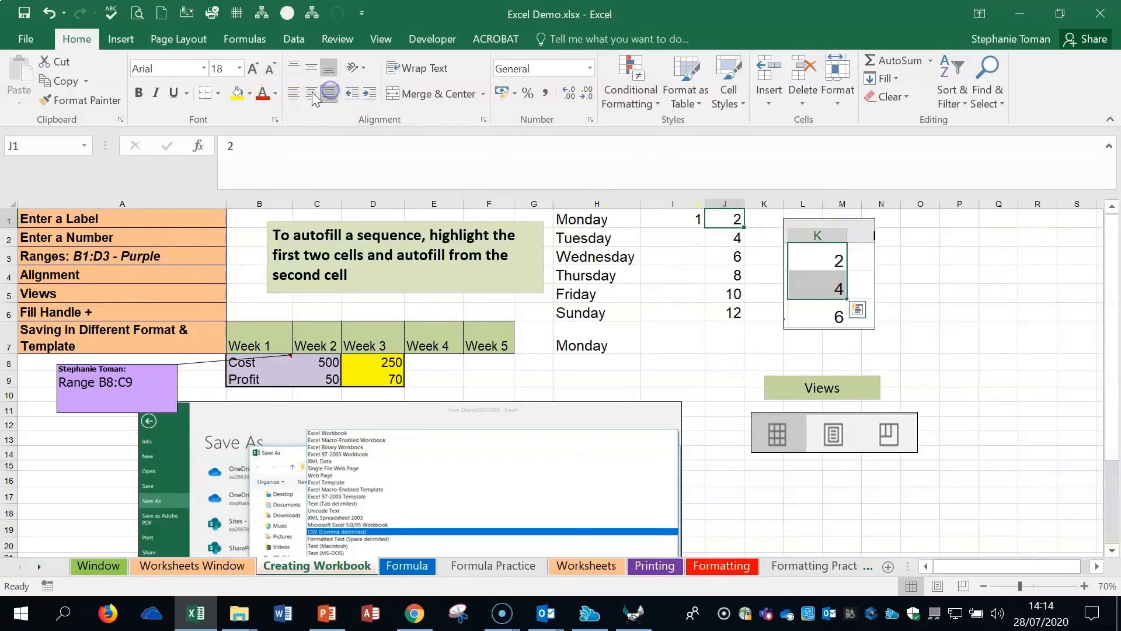
click(294, 93)
click(306, 93)
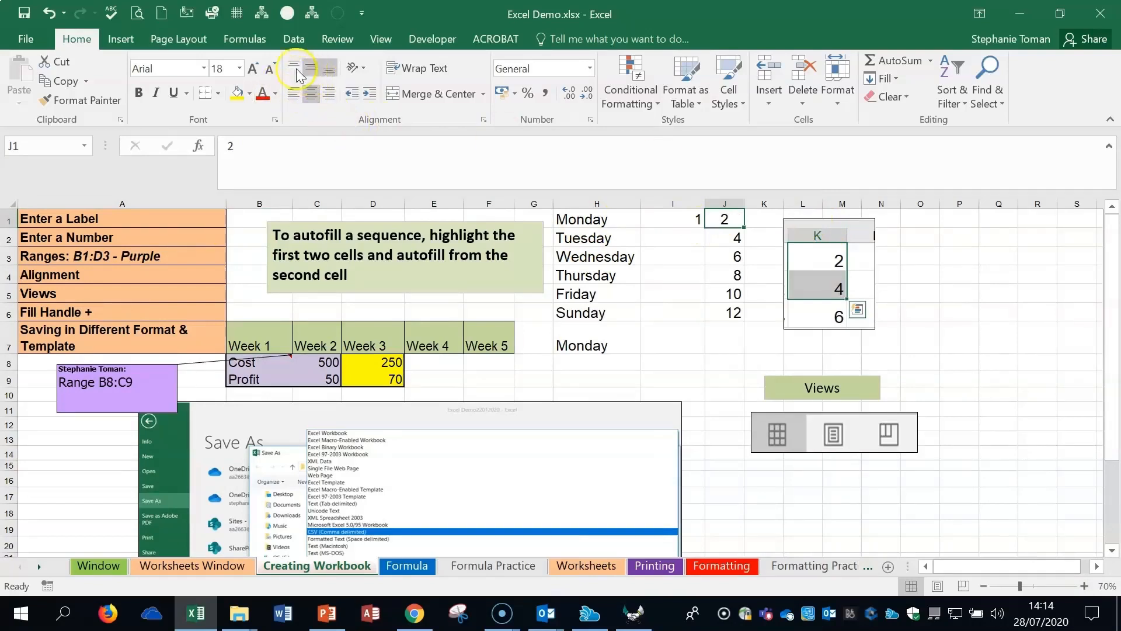
click(312, 70)
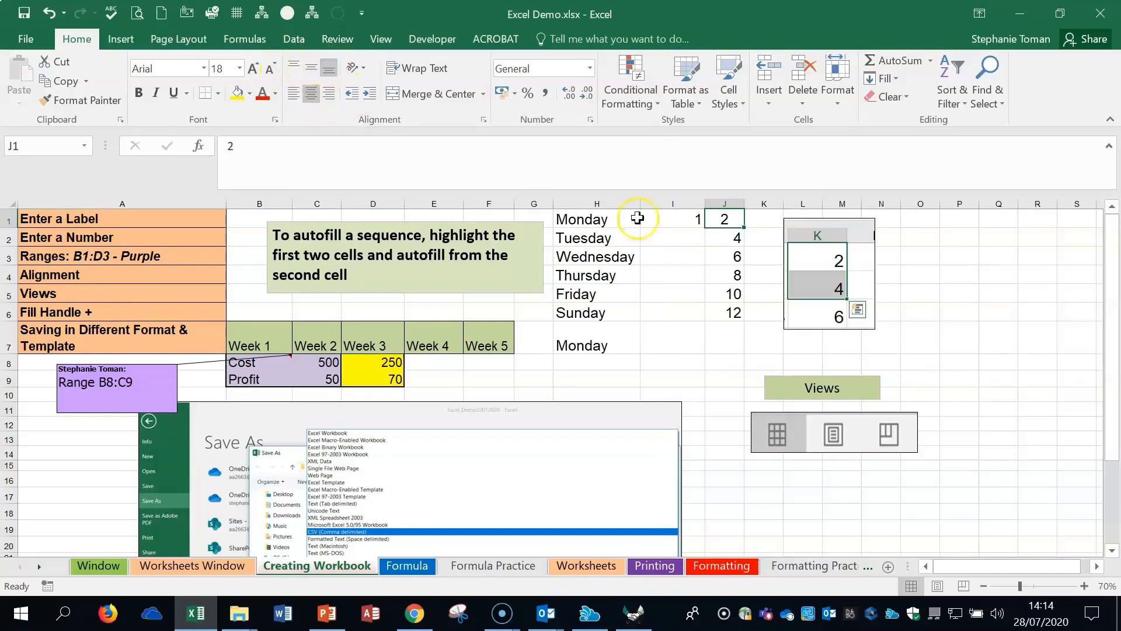
Try middle, top and bottom alignment on the week headings B7:F7, and finish with them centred vertically and horizontally.
click(585, 219)
drag(586, 219, 584, 345)
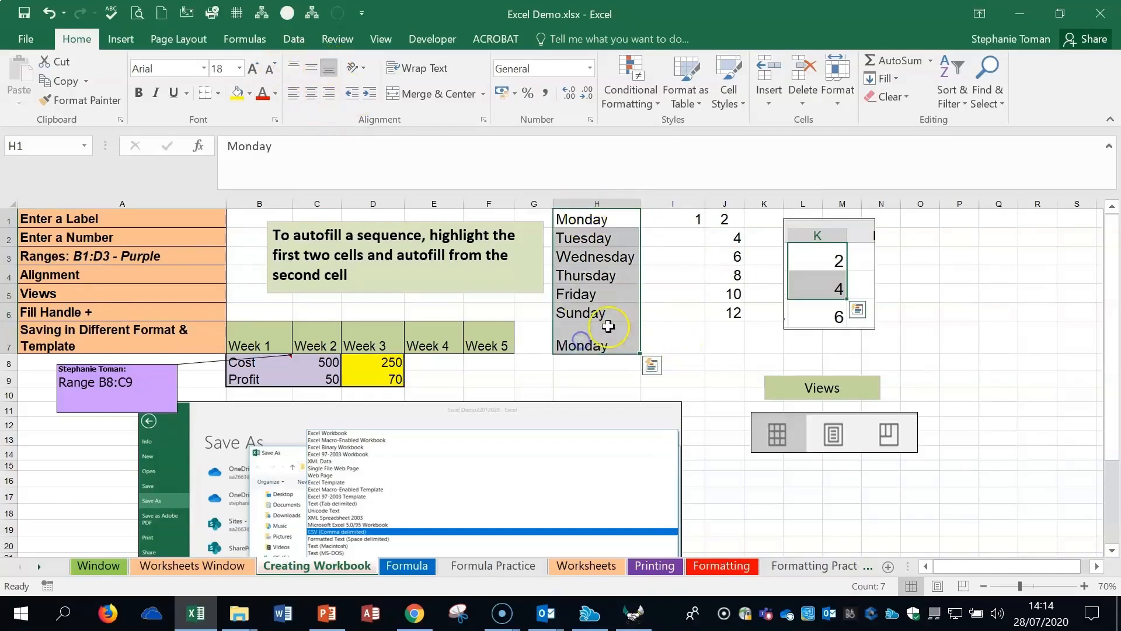
drag(264, 344, 506, 343)
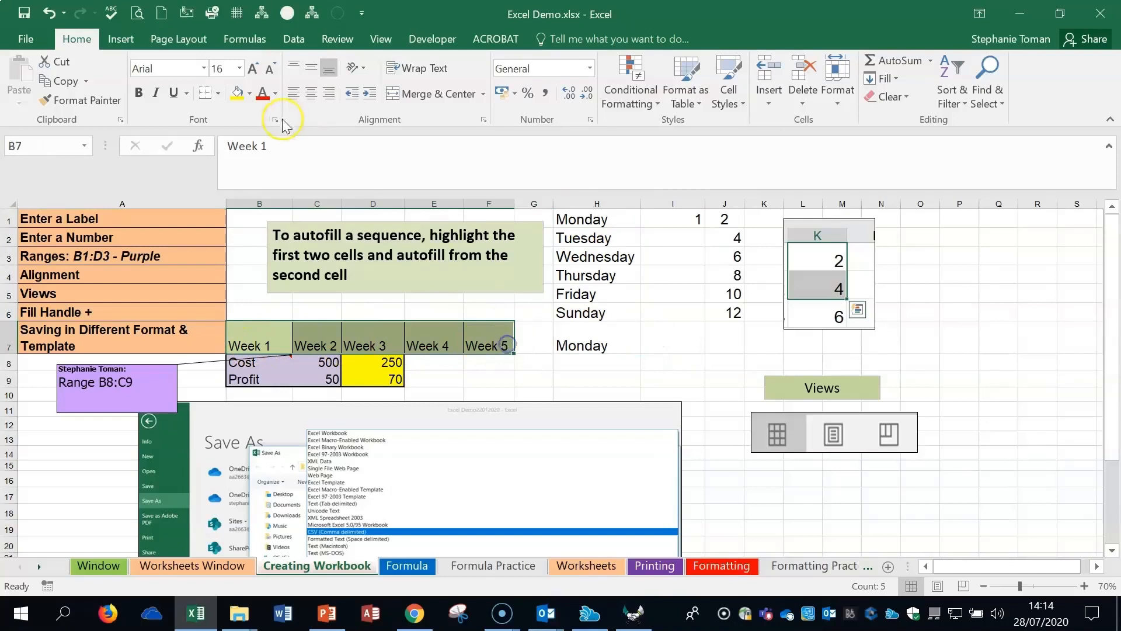
click(311, 69)
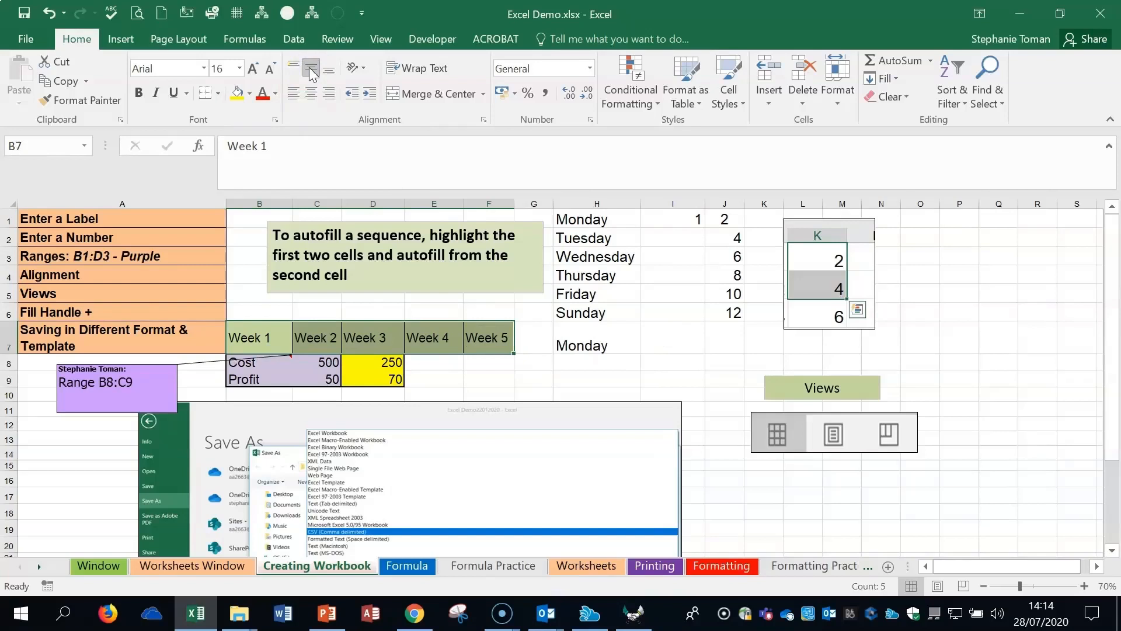
click(292, 67)
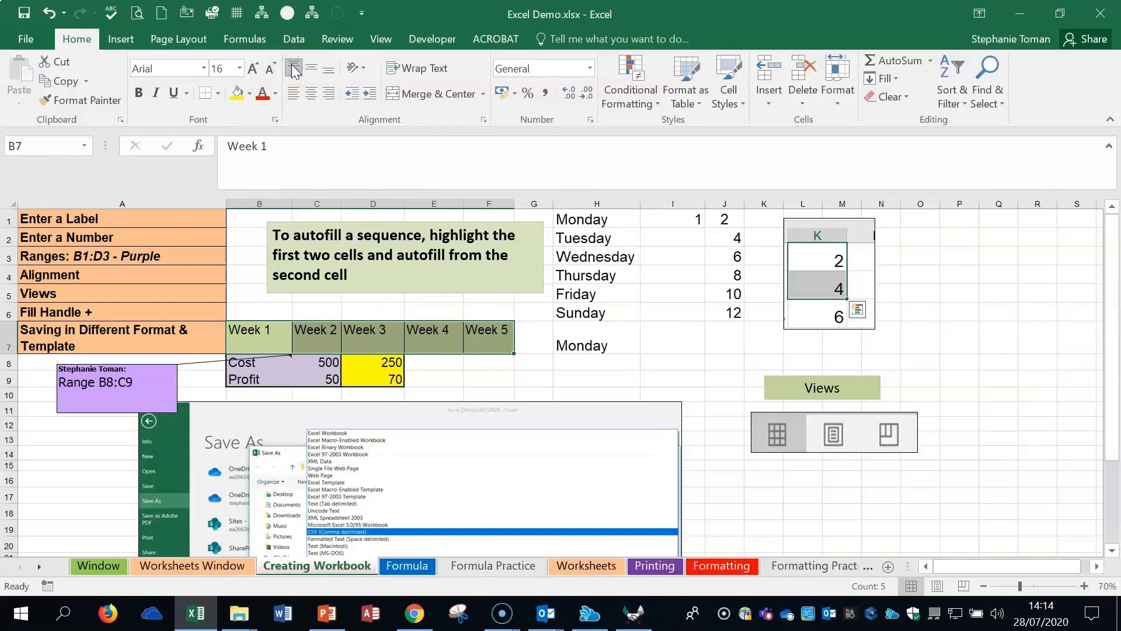
click(330, 69)
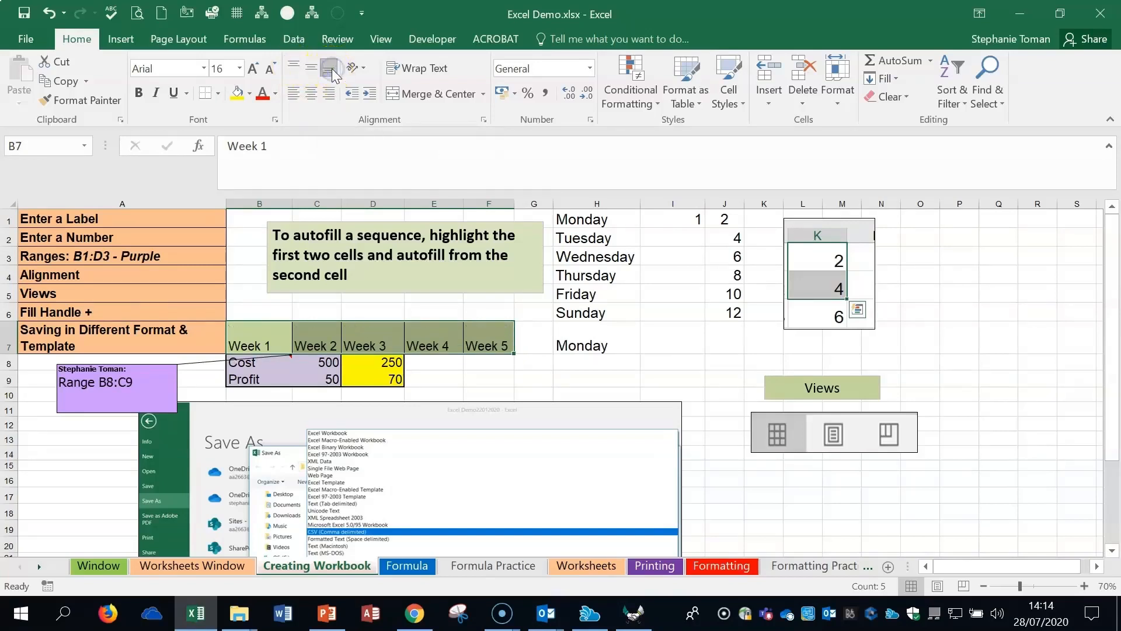
click(311, 68)
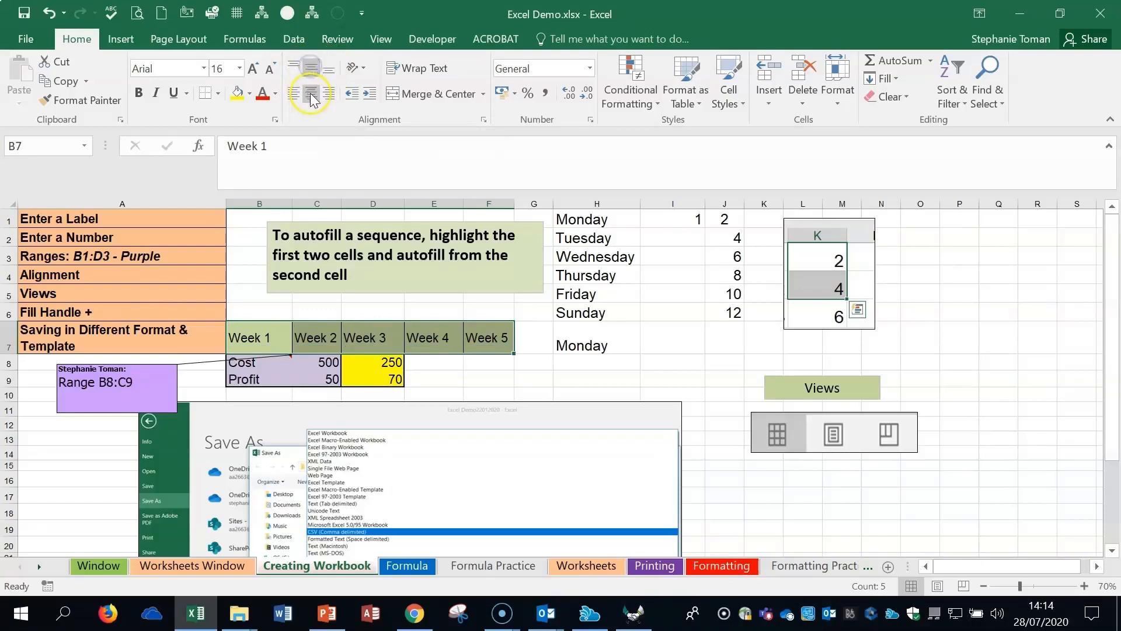
click(311, 95)
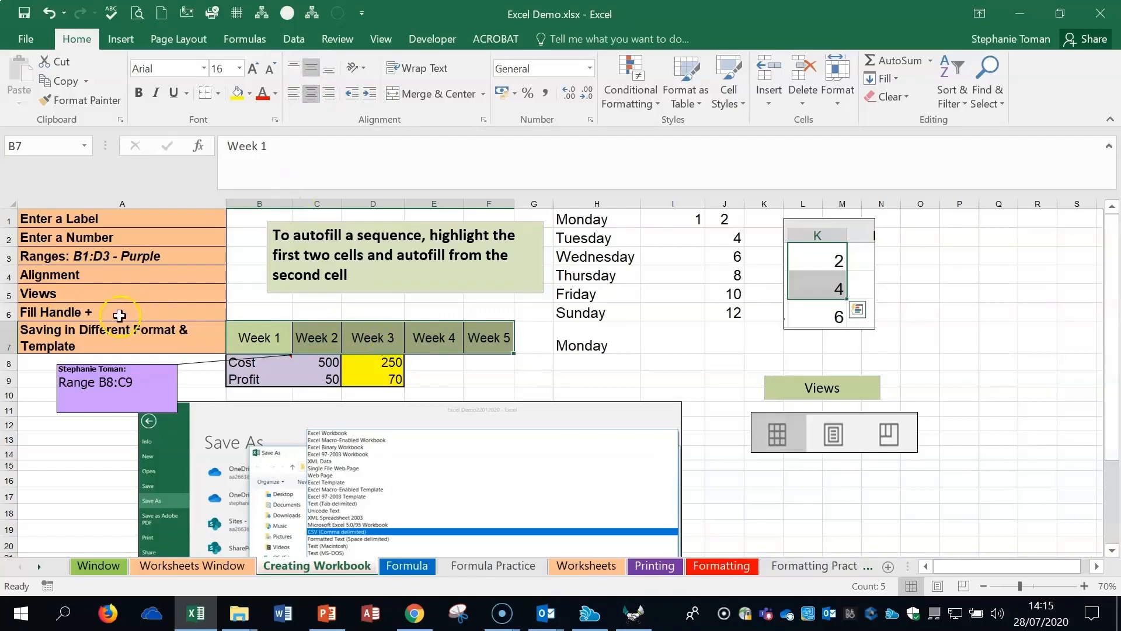
Autofill Monday in H1 down to H7 again, and select the cells J4:J7 in the number column.
click(117, 314)
drag(616, 226, 639, 349)
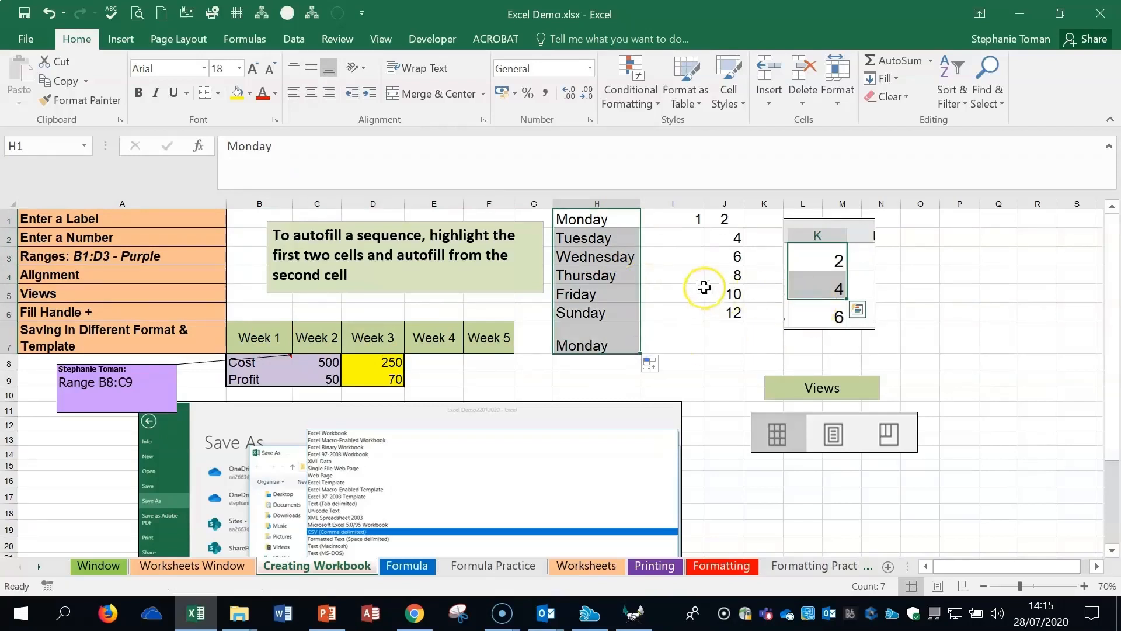
click(731, 274)
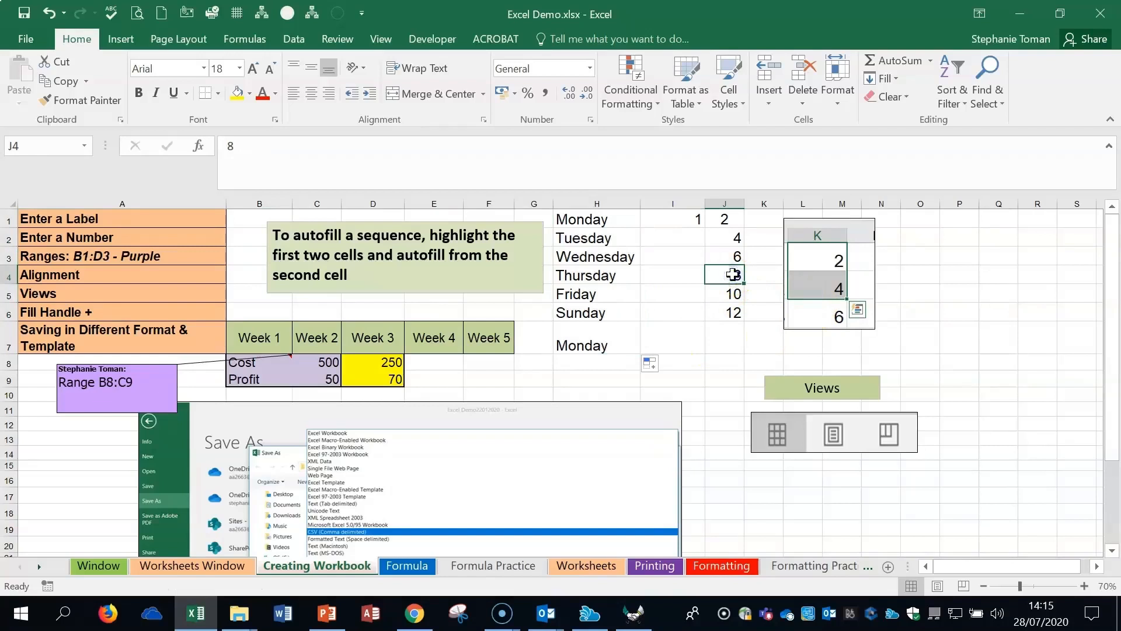
drag(732, 276, 733, 346)
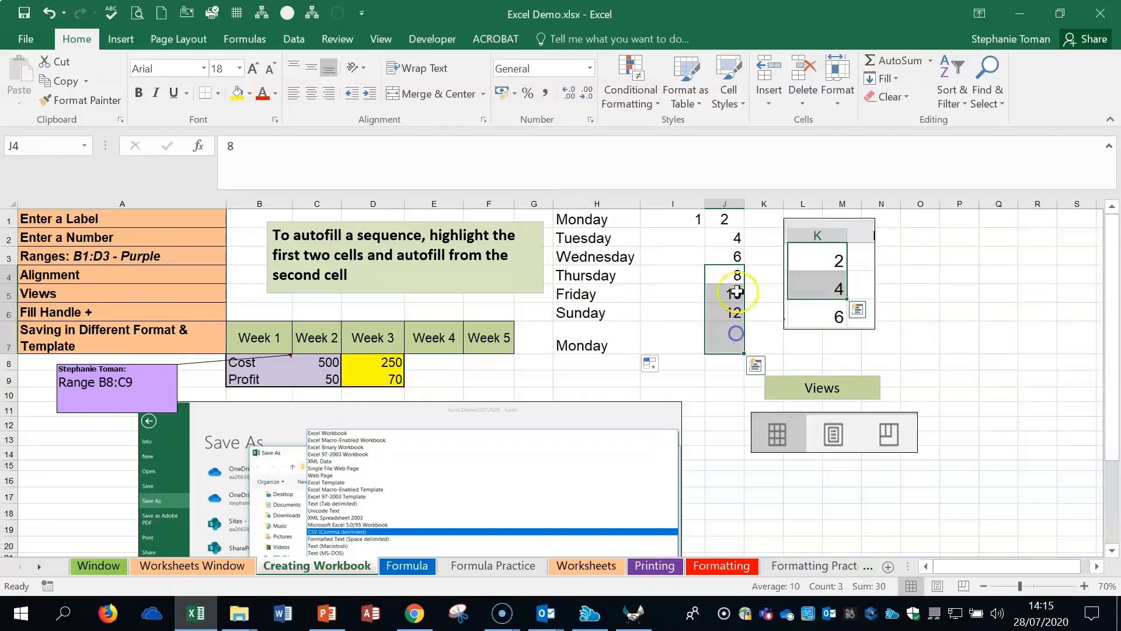
Autofill the weekdays from Monday in H1 down to H3, and extend the fill to H9.
click(609, 293)
click(631, 221)
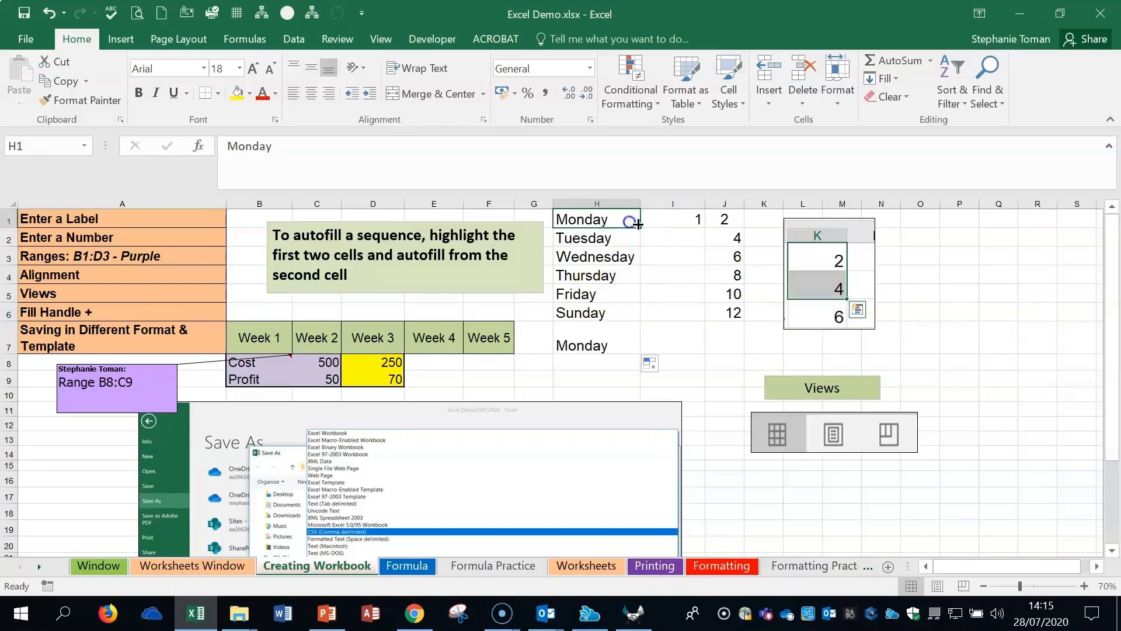
drag(640, 224, 636, 258)
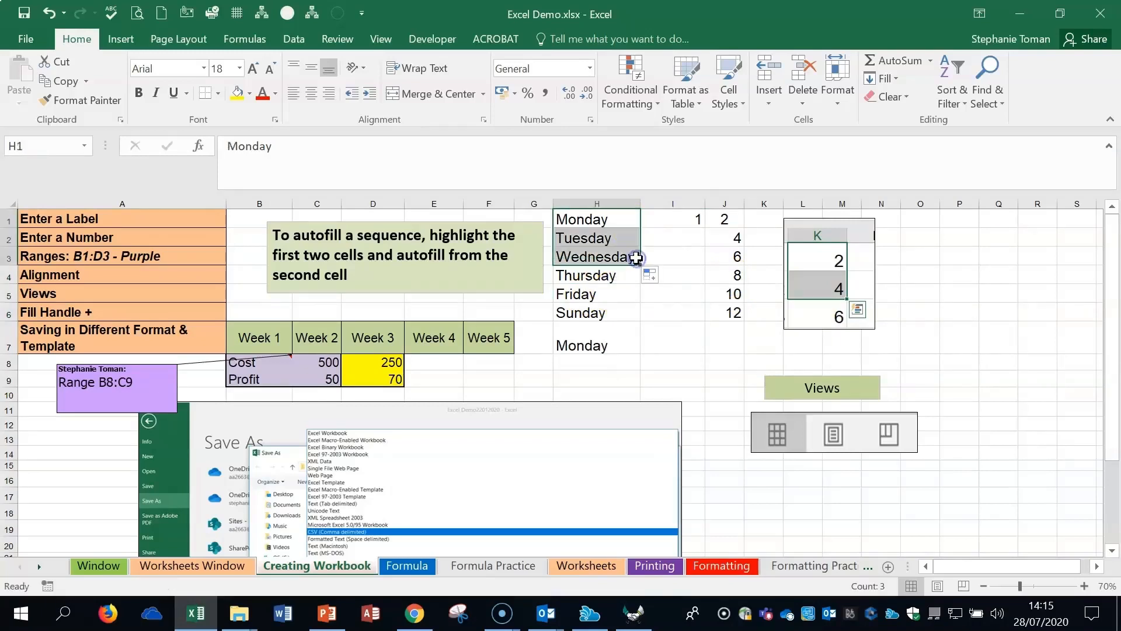
drag(627, 219, 641, 386)
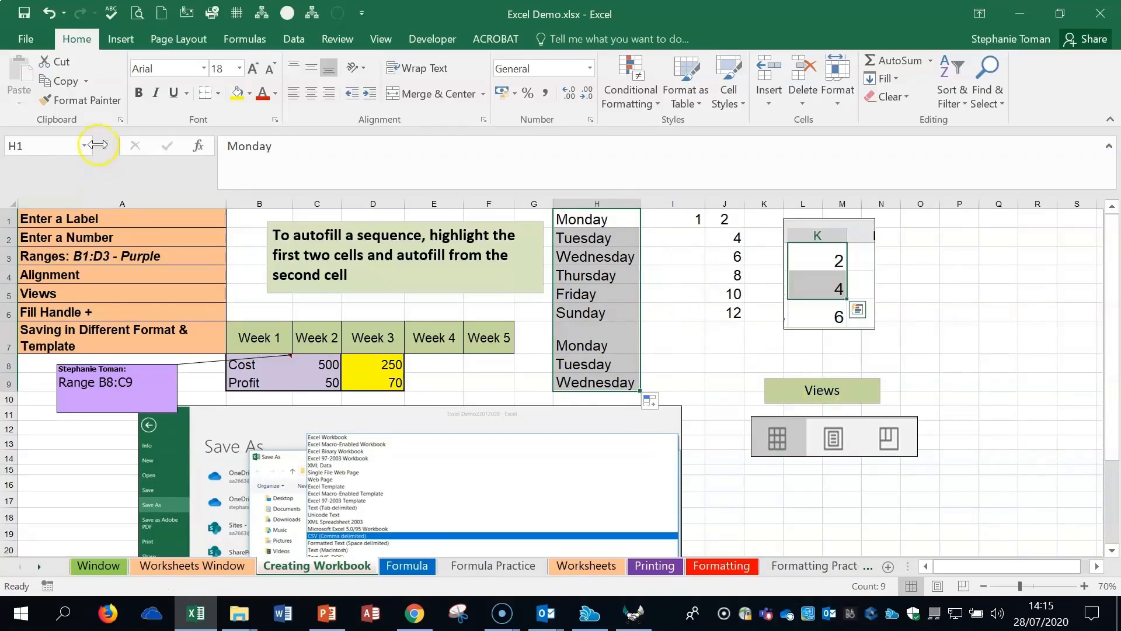
Start saving a copy in the Excel Lecture Materials folder, and choose Excel 97-2003 Workbook (*.xls) as its file format.
click(34, 39)
click(47, 186)
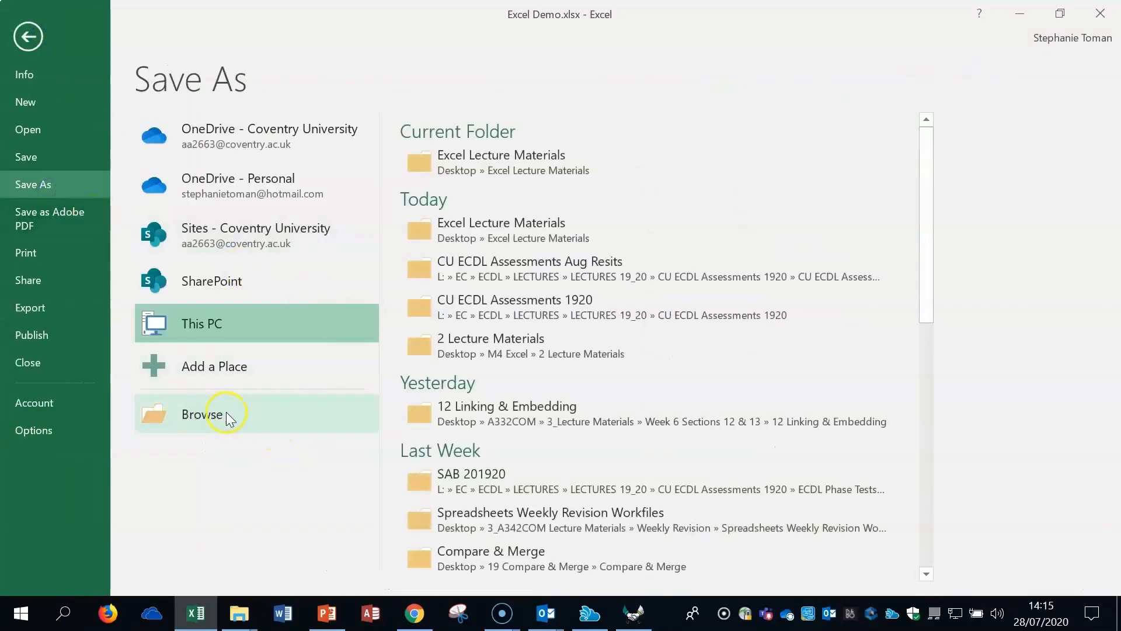
click(236, 417)
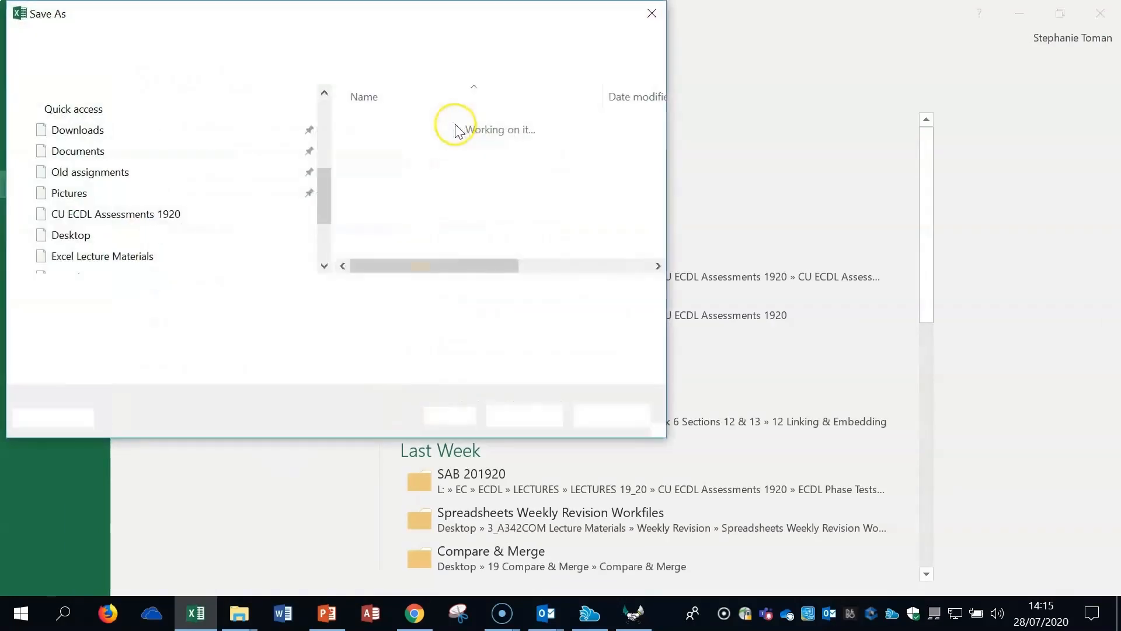
drag(410, 11, 660, 69)
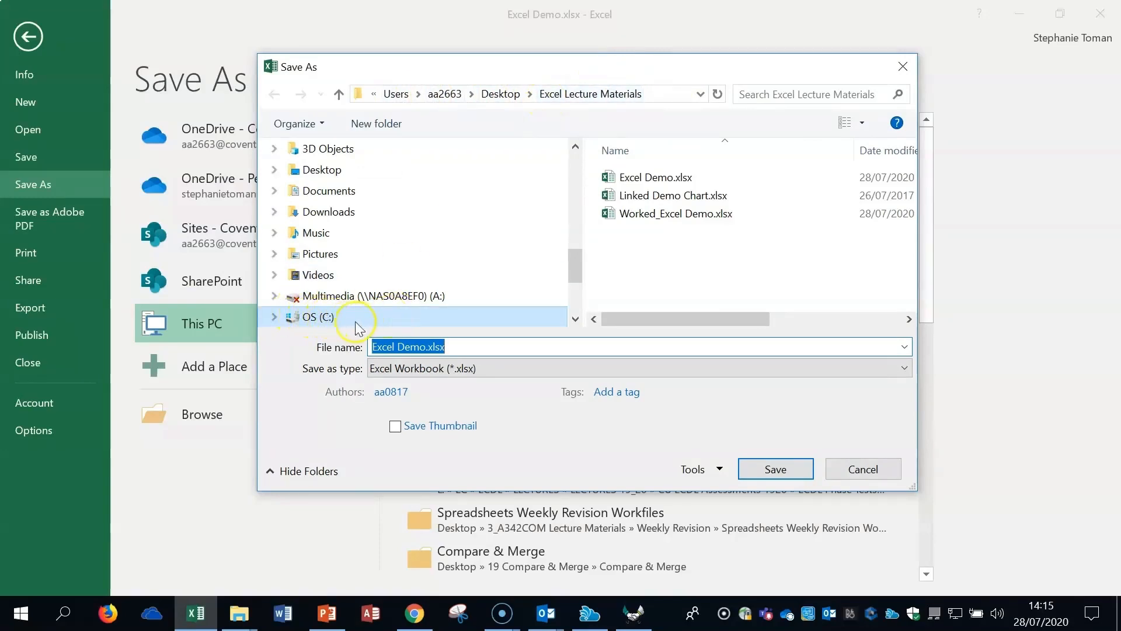
click(424, 369)
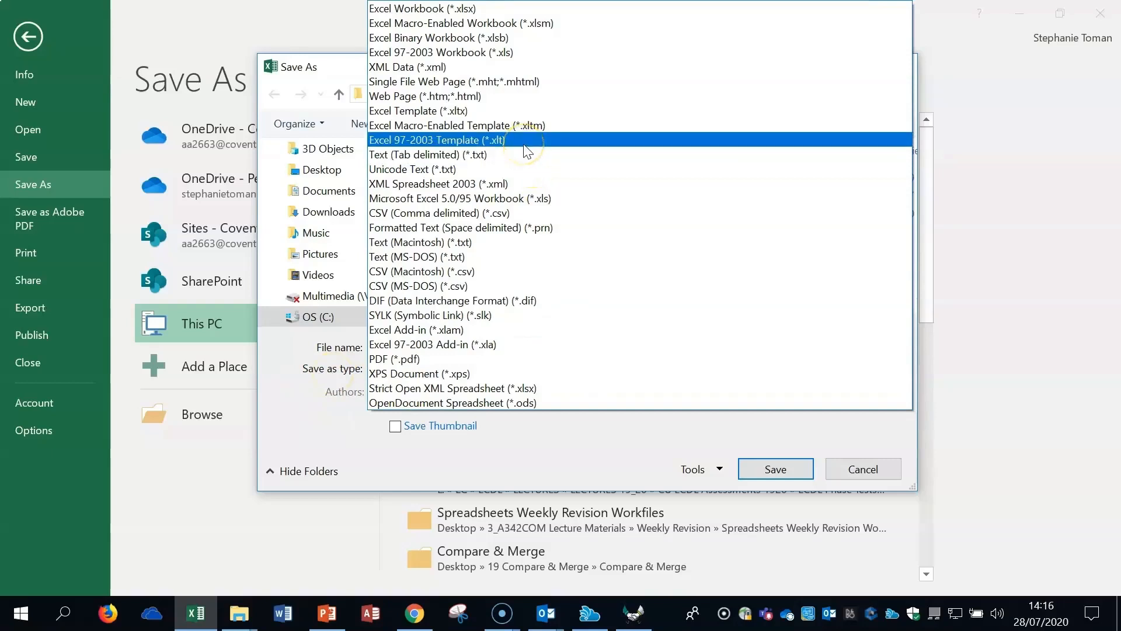
click(528, 54)
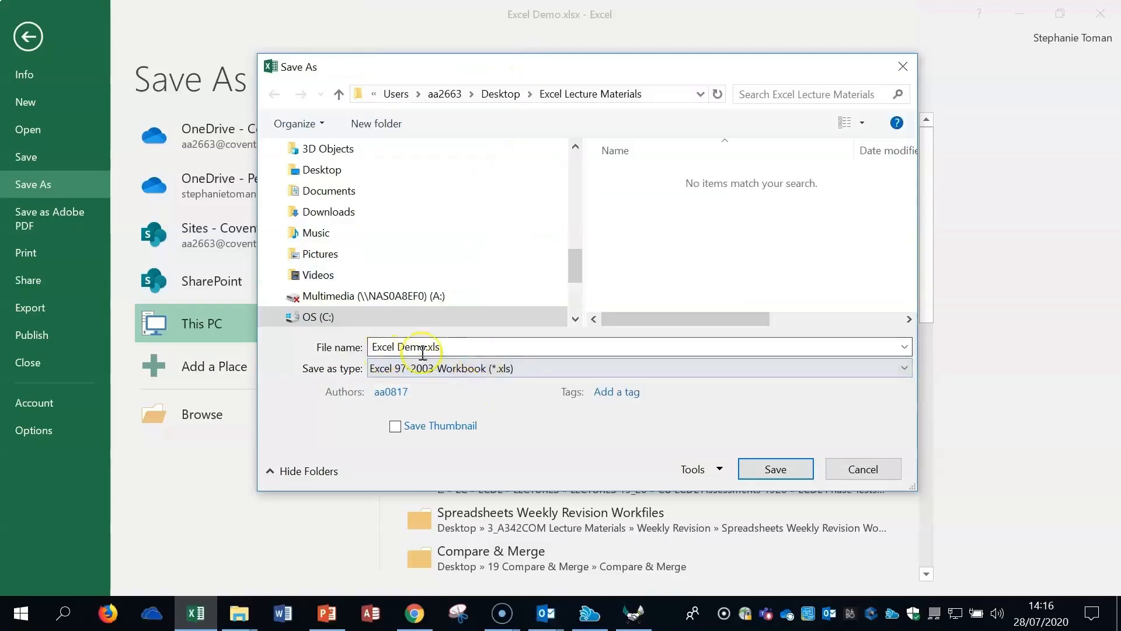
Set the file format back to Excel Workbook (*.xlsx), cancel the save, and return to the worksheet.
click(526, 374)
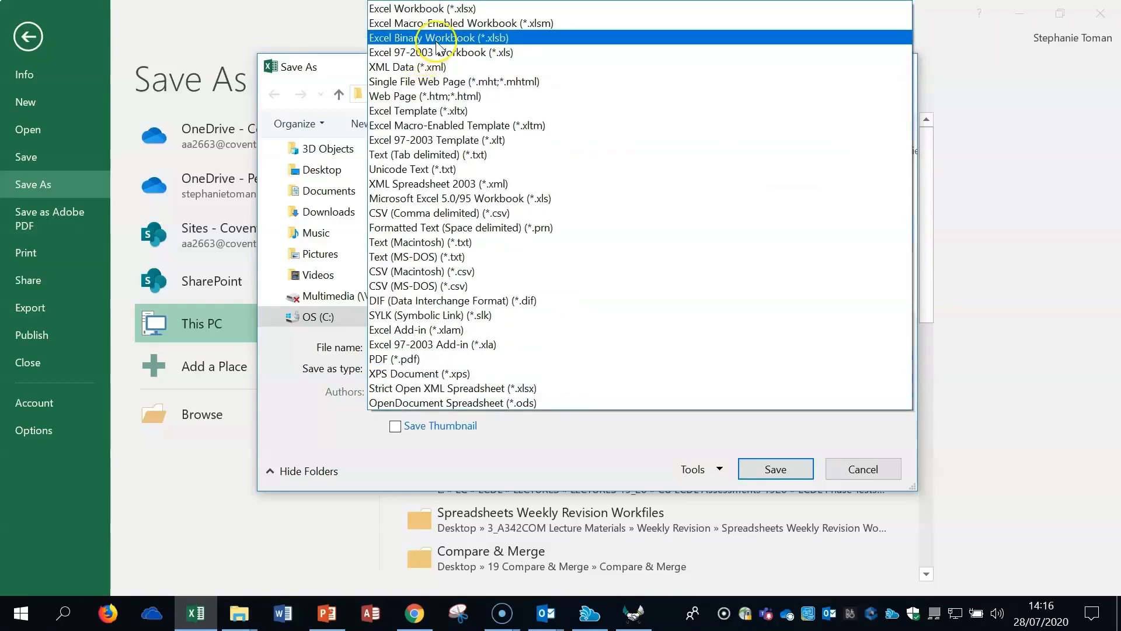
click(441, 13)
click(488, 374)
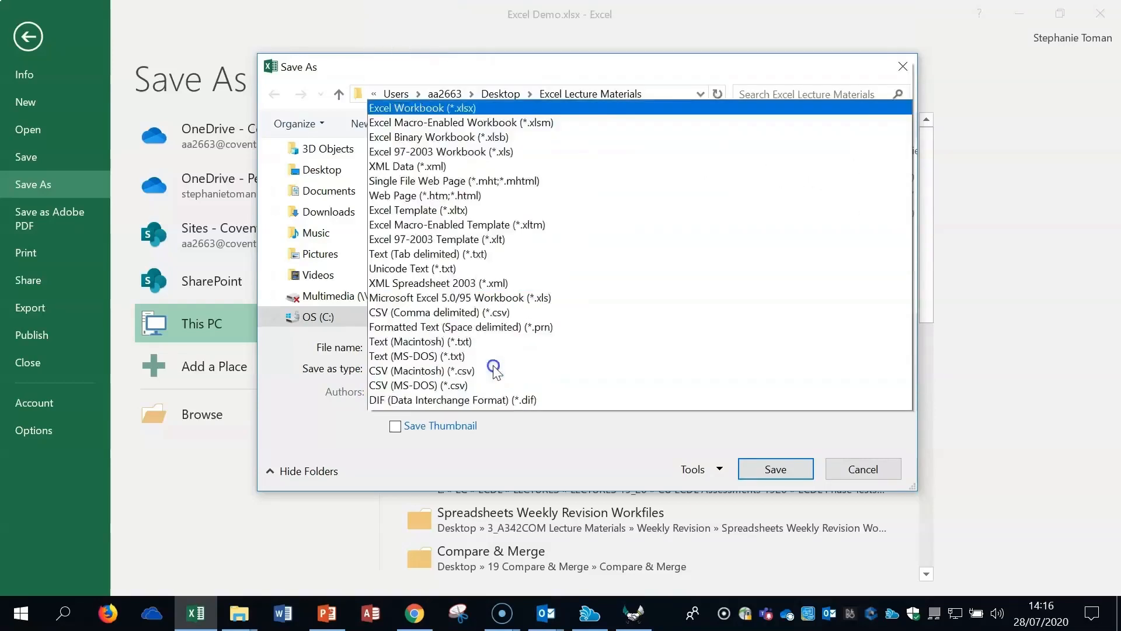
click(492, 12)
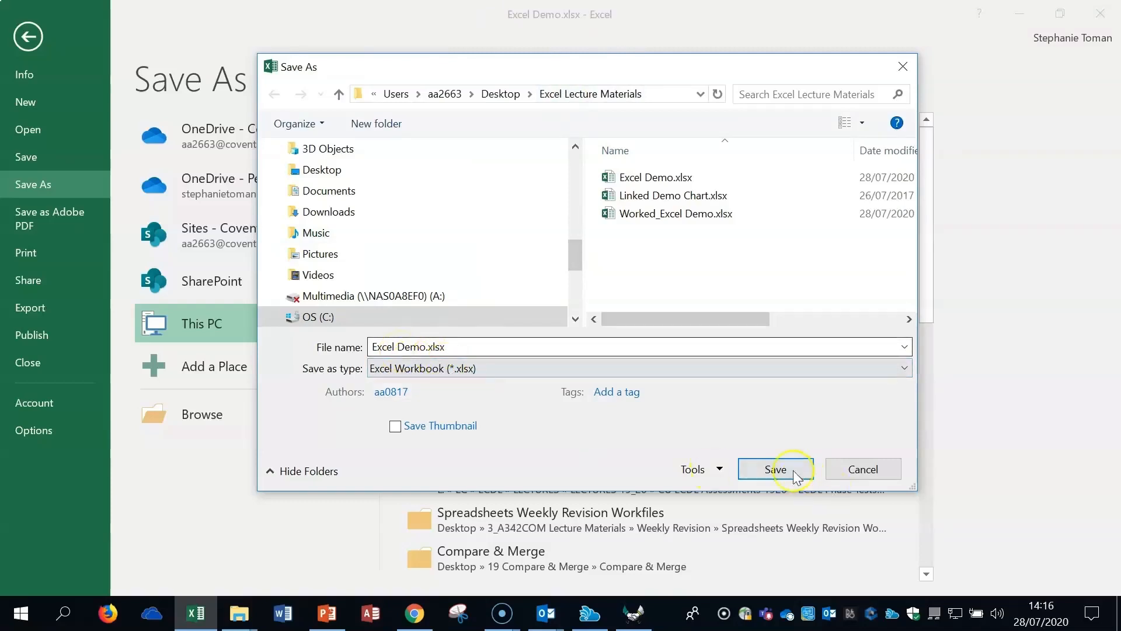
click(856, 475)
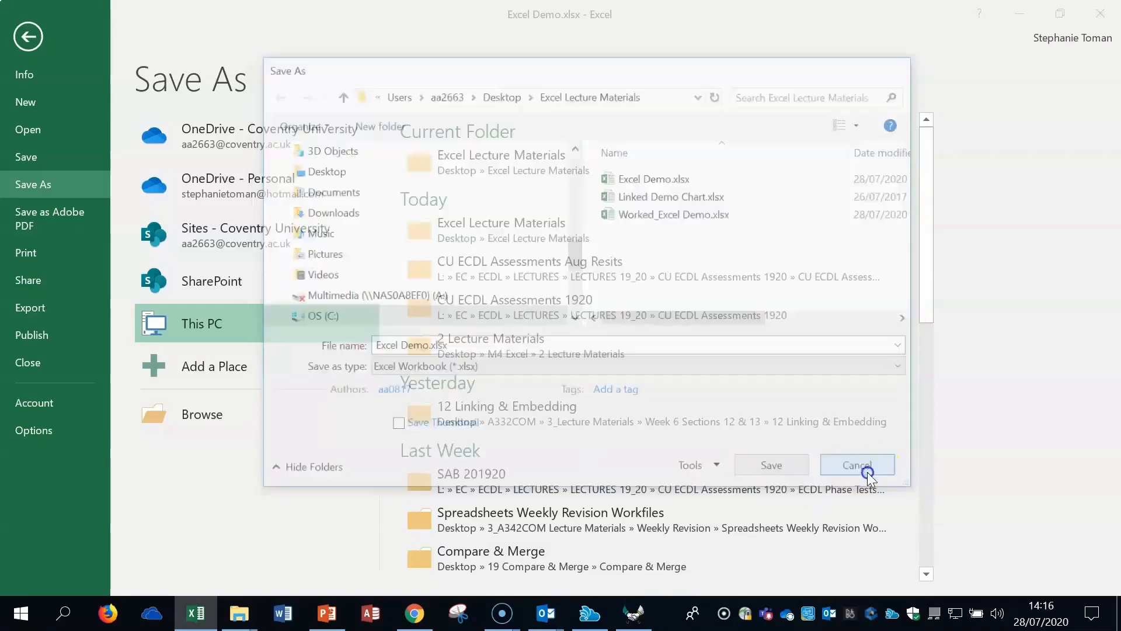
click(28, 36)
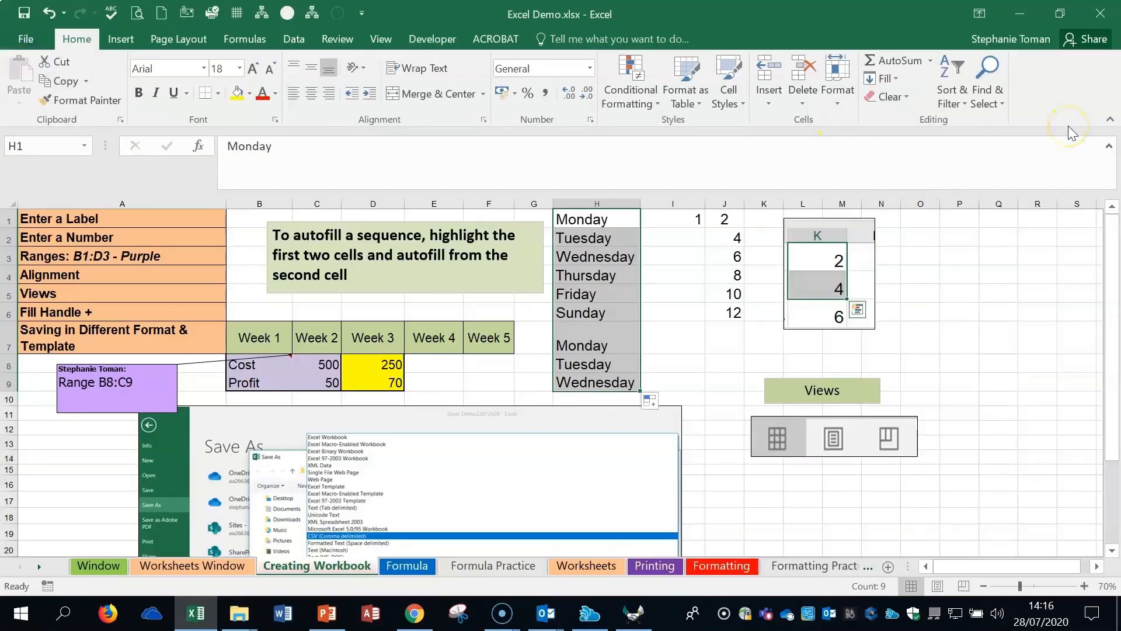
Switch the Creating Workbook sheet from Normal to Page Layout view, and reduce the zoom to 40%.
click(1017, 416)
scroll(1018, 415, down, 2)
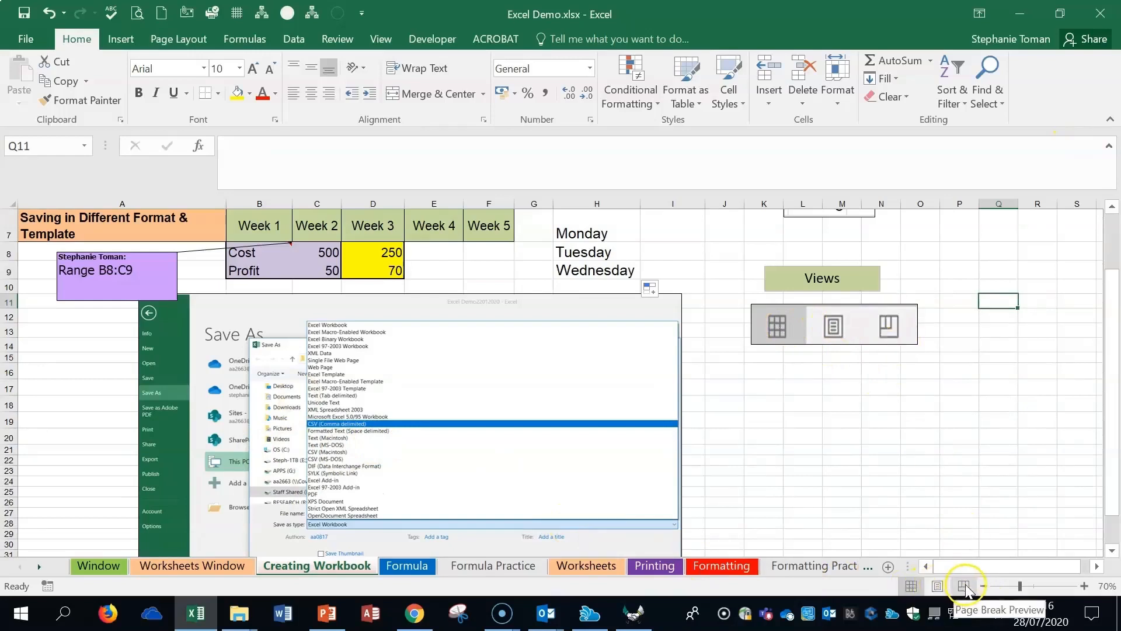
click(912, 587)
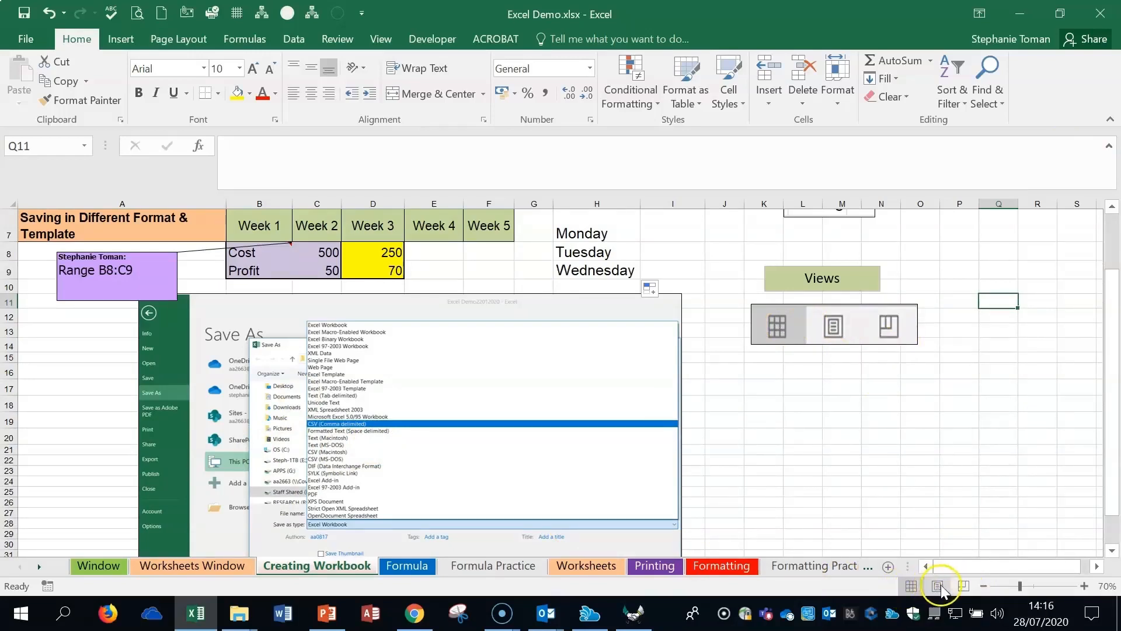
click(939, 587)
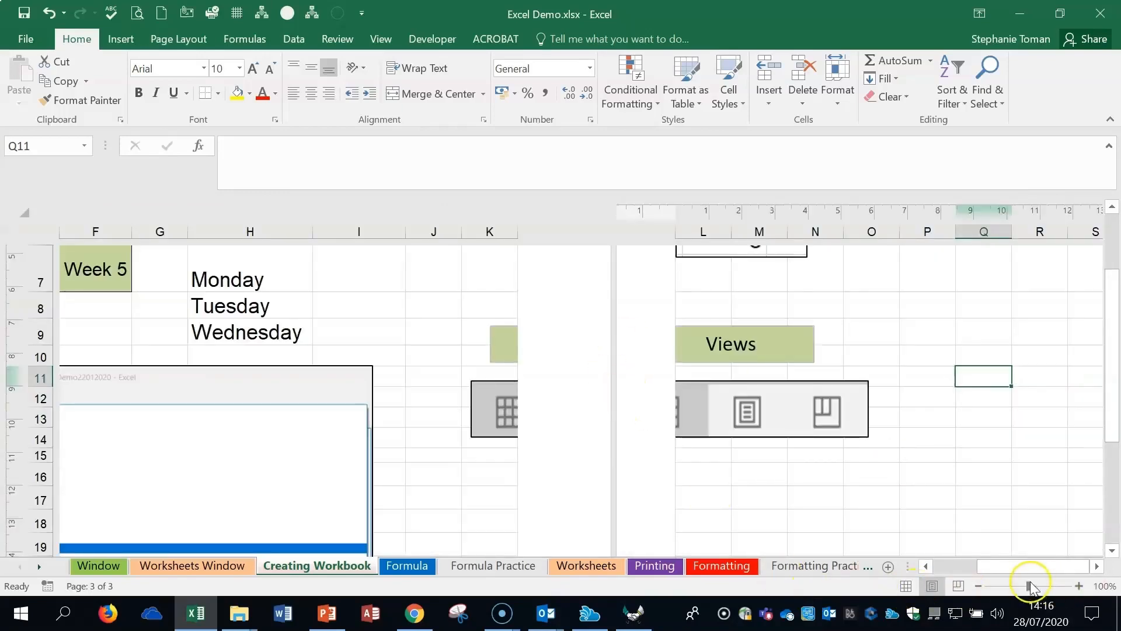
click(979, 585)
click(979, 586)
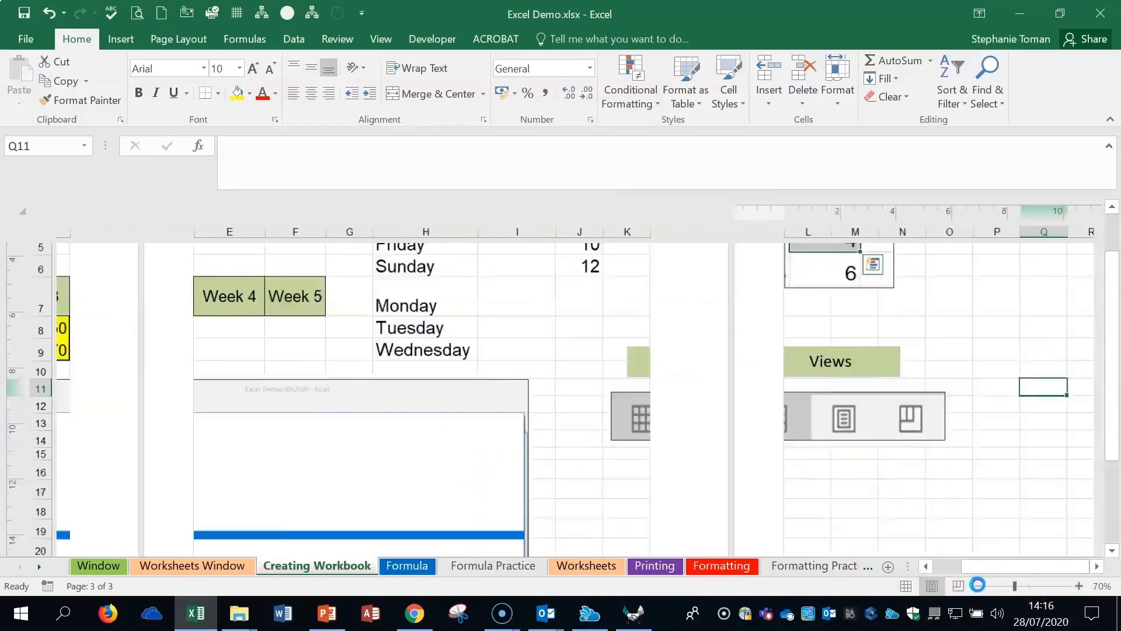
click(979, 585)
click(979, 586)
click(979, 585)
click(979, 585)
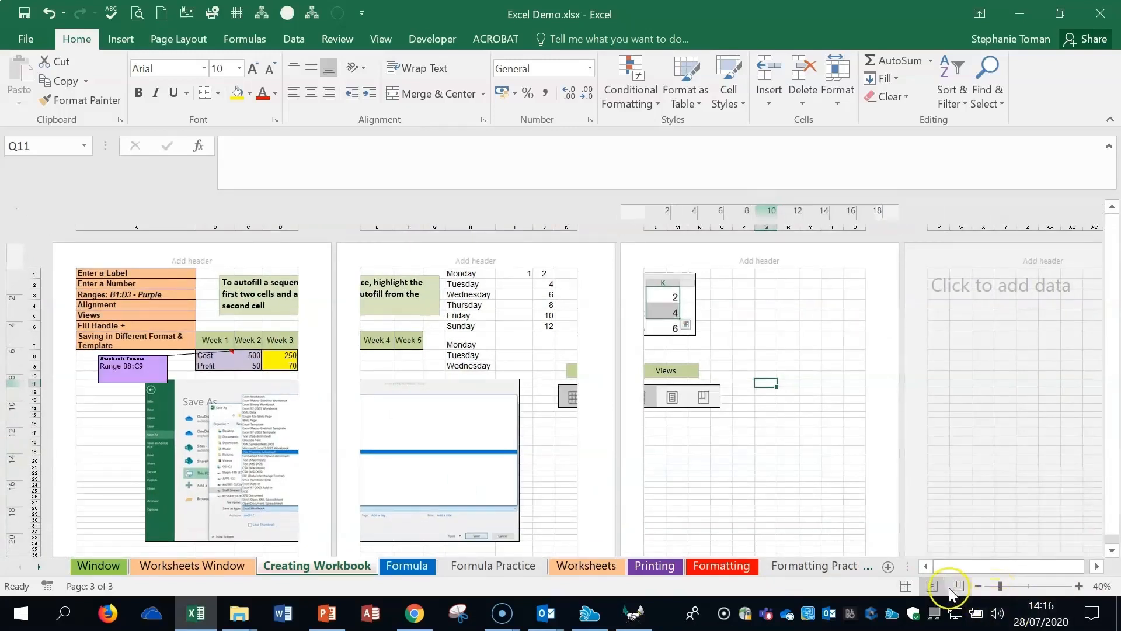
Set the page orientation of the Creating Workbook sheet to Landscape.
click(182, 40)
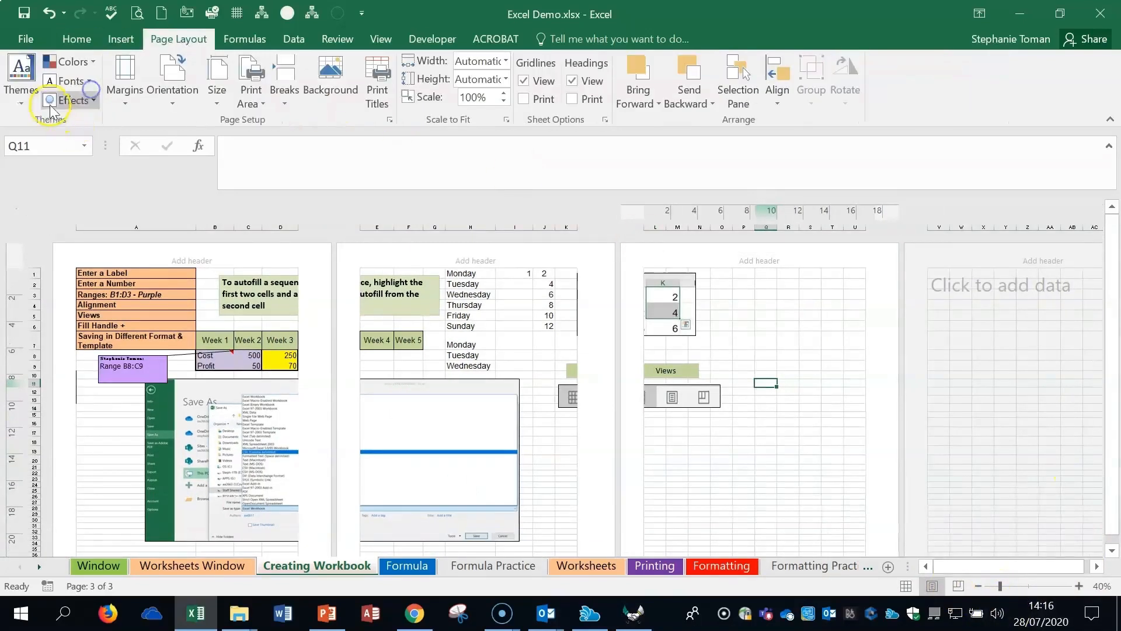
click(167, 96)
click(195, 166)
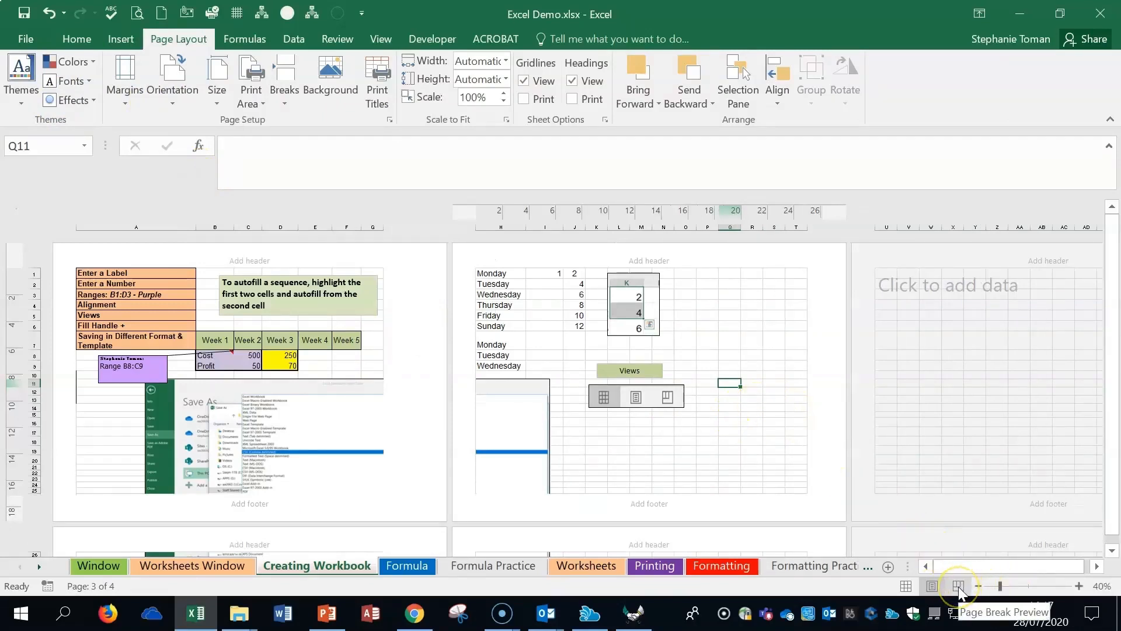
Extend page 1 across to column O in Page Break Preview, and return to Page Layout view.
click(958, 590)
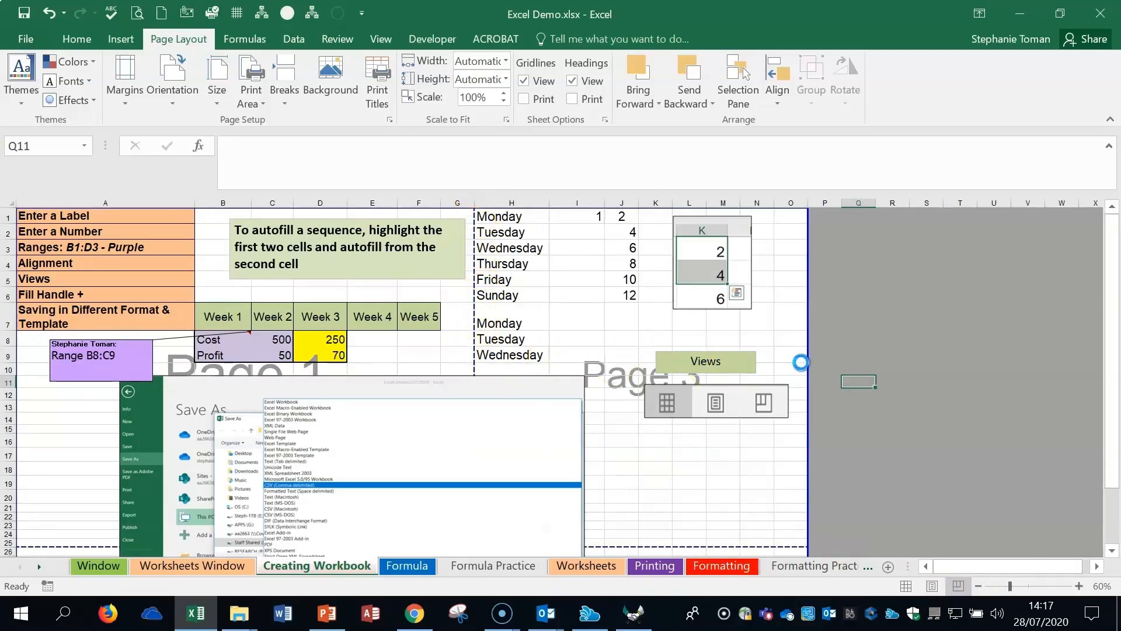
click(935, 585)
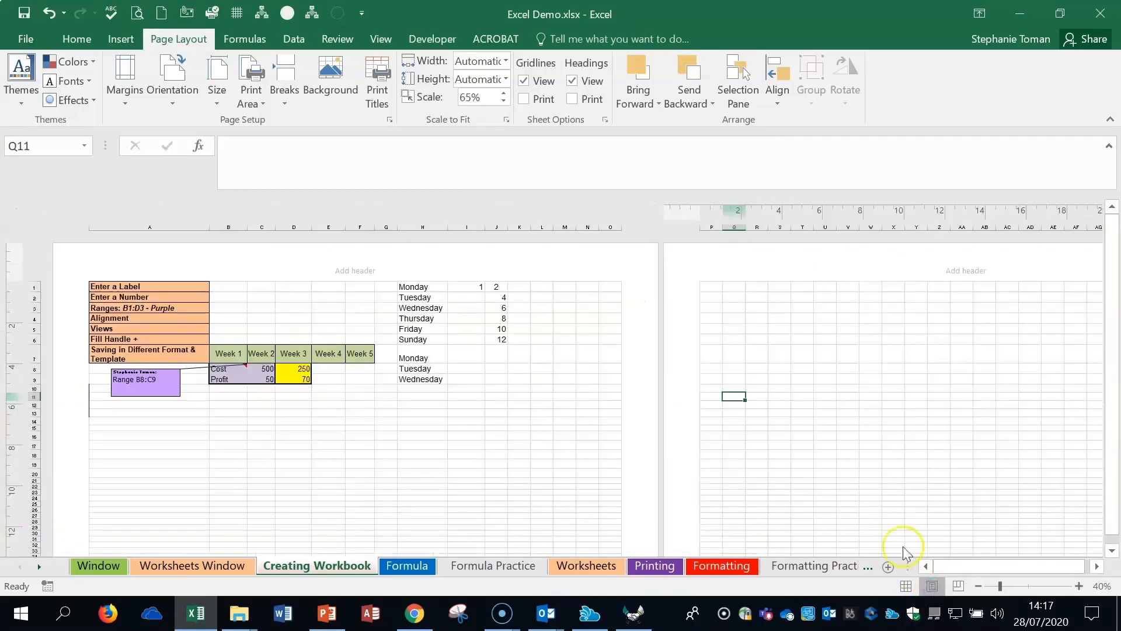
click(859, 504)
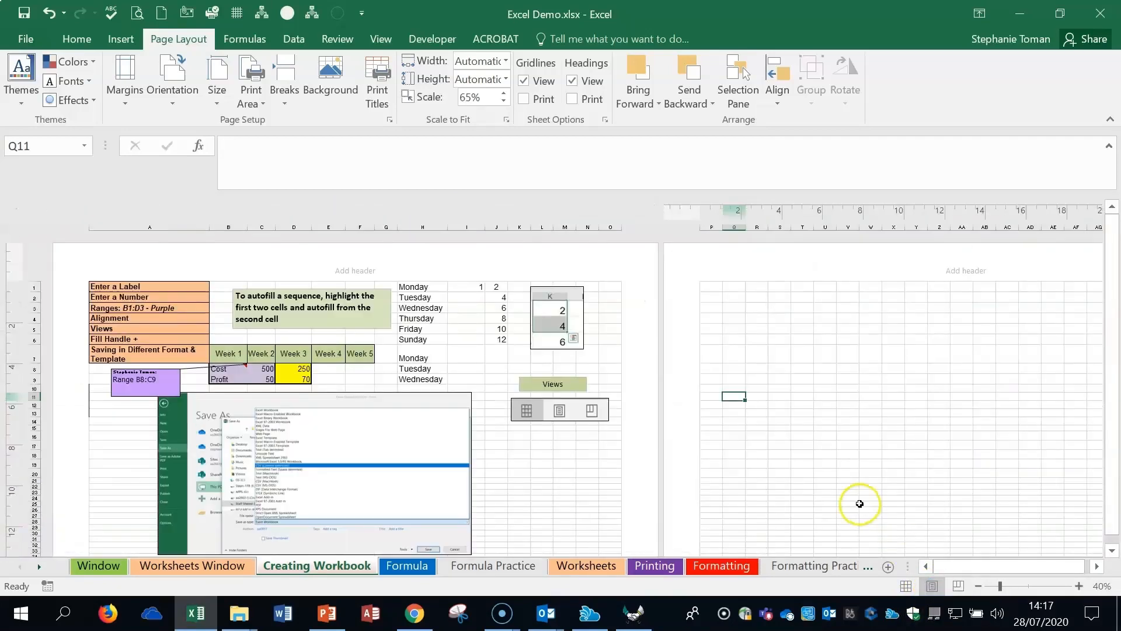